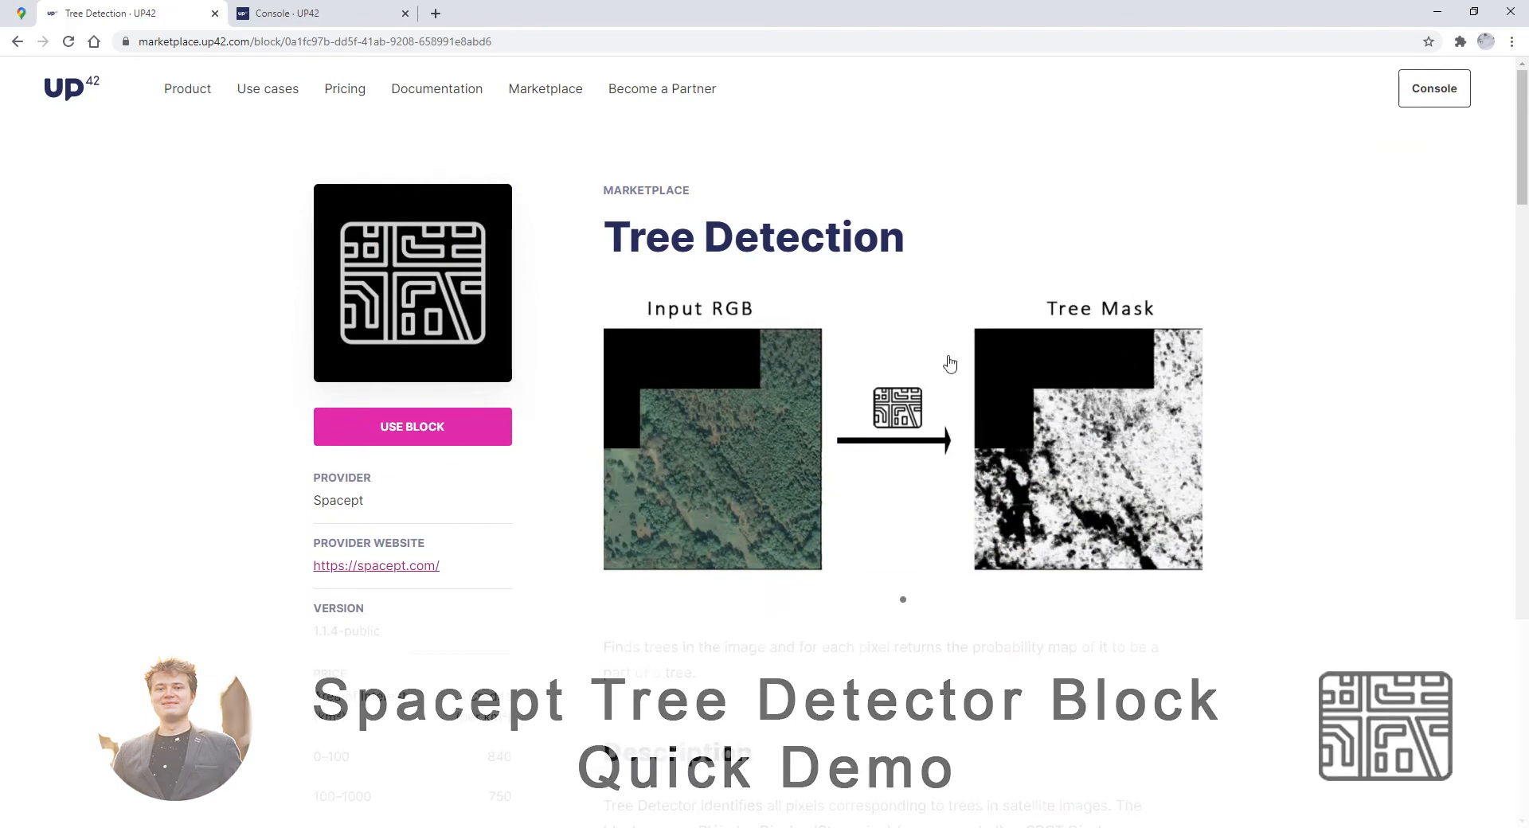
# Choose to use the Tree Detection block and create a project named "Paradise California Area Tree Detection Demo".
pyautogui.scroll(-6, 983, 667)
pyautogui.scroll(6, 983, 667)
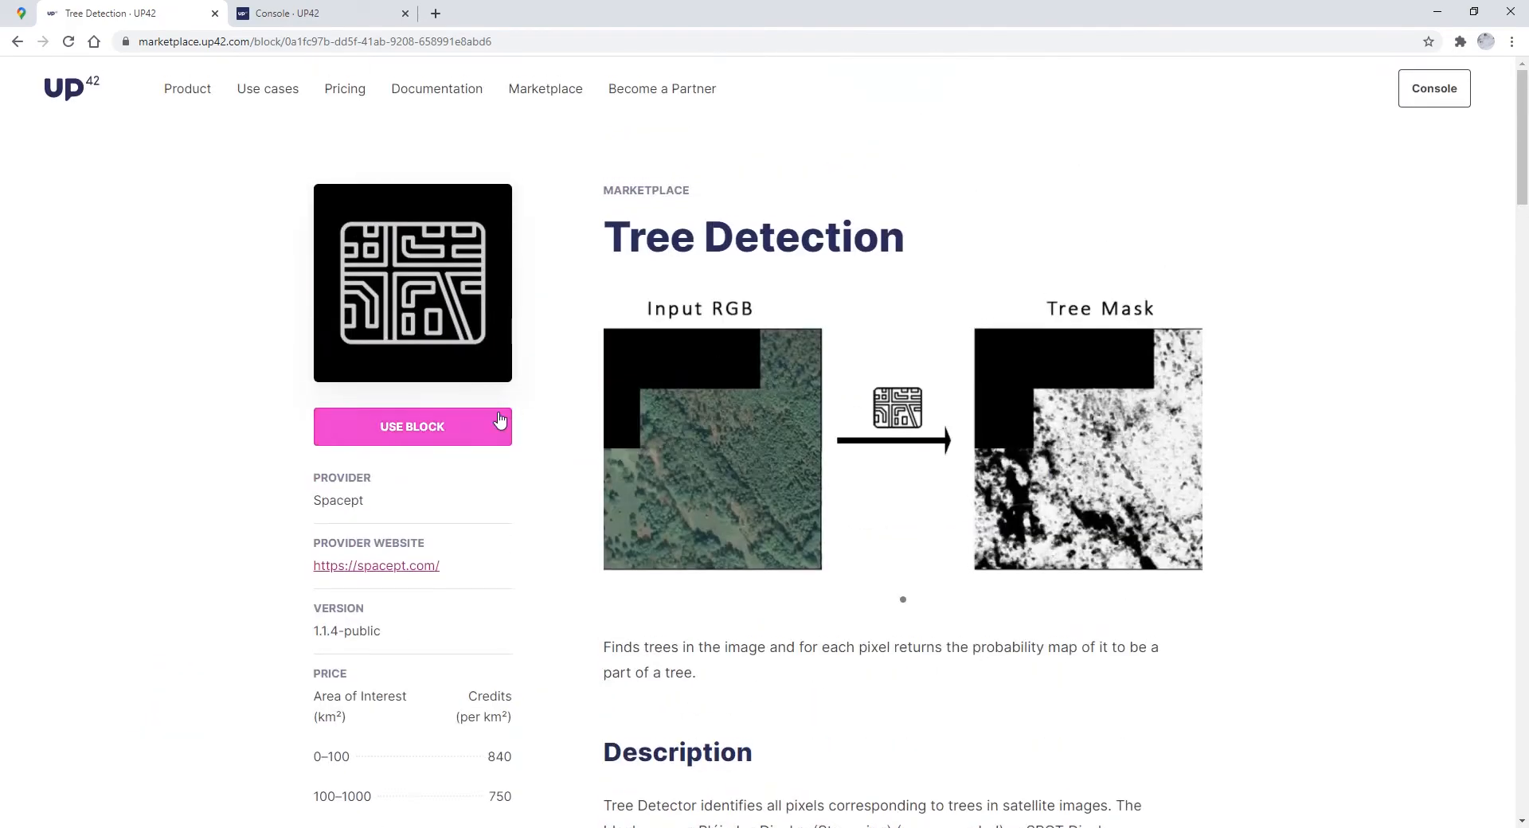
pyautogui.click(447, 430)
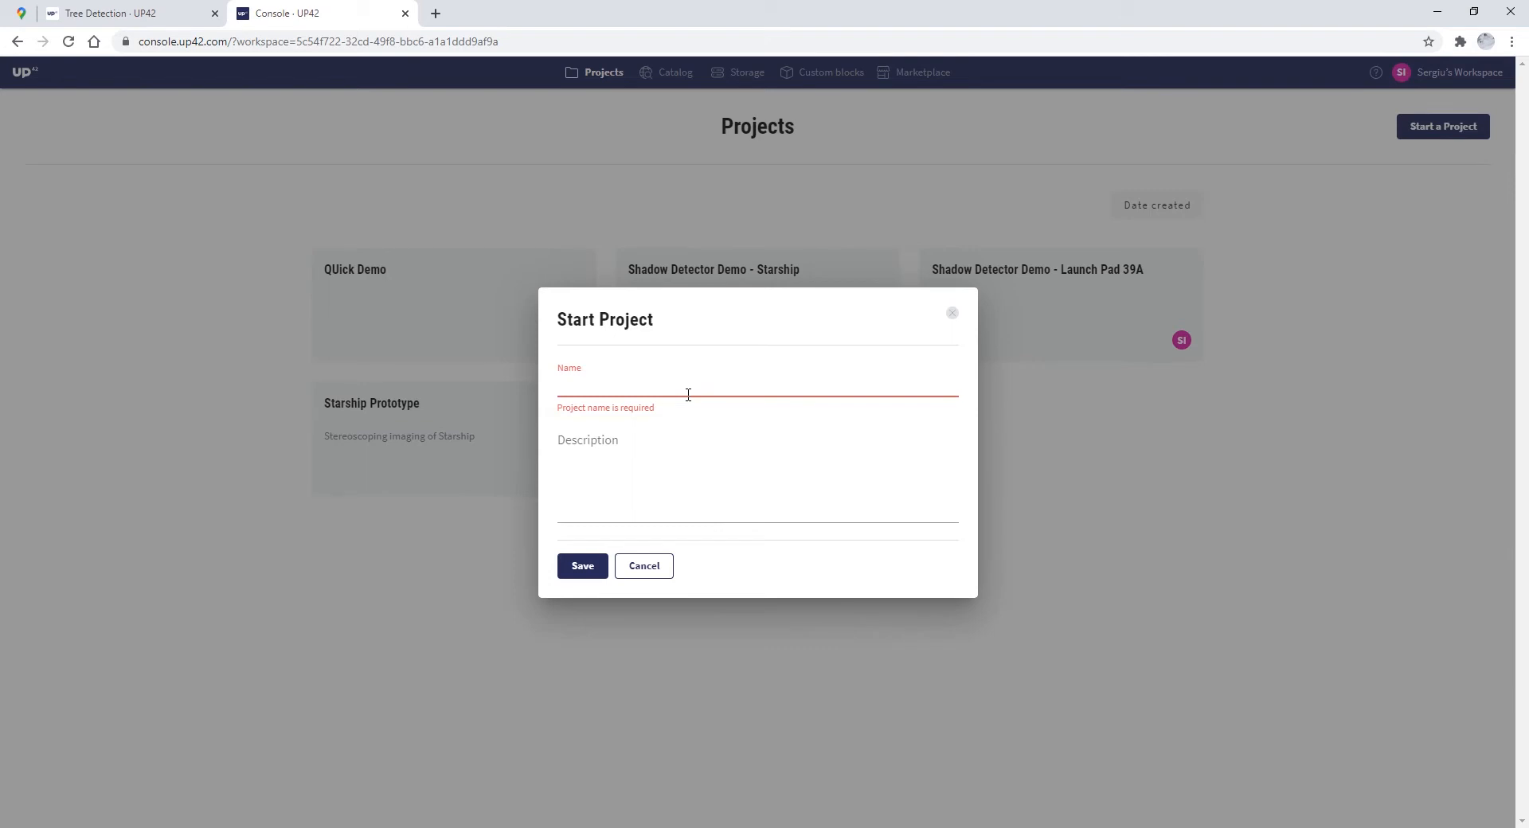
pyautogui.write('Paradise California Area Tree Detection Demo')
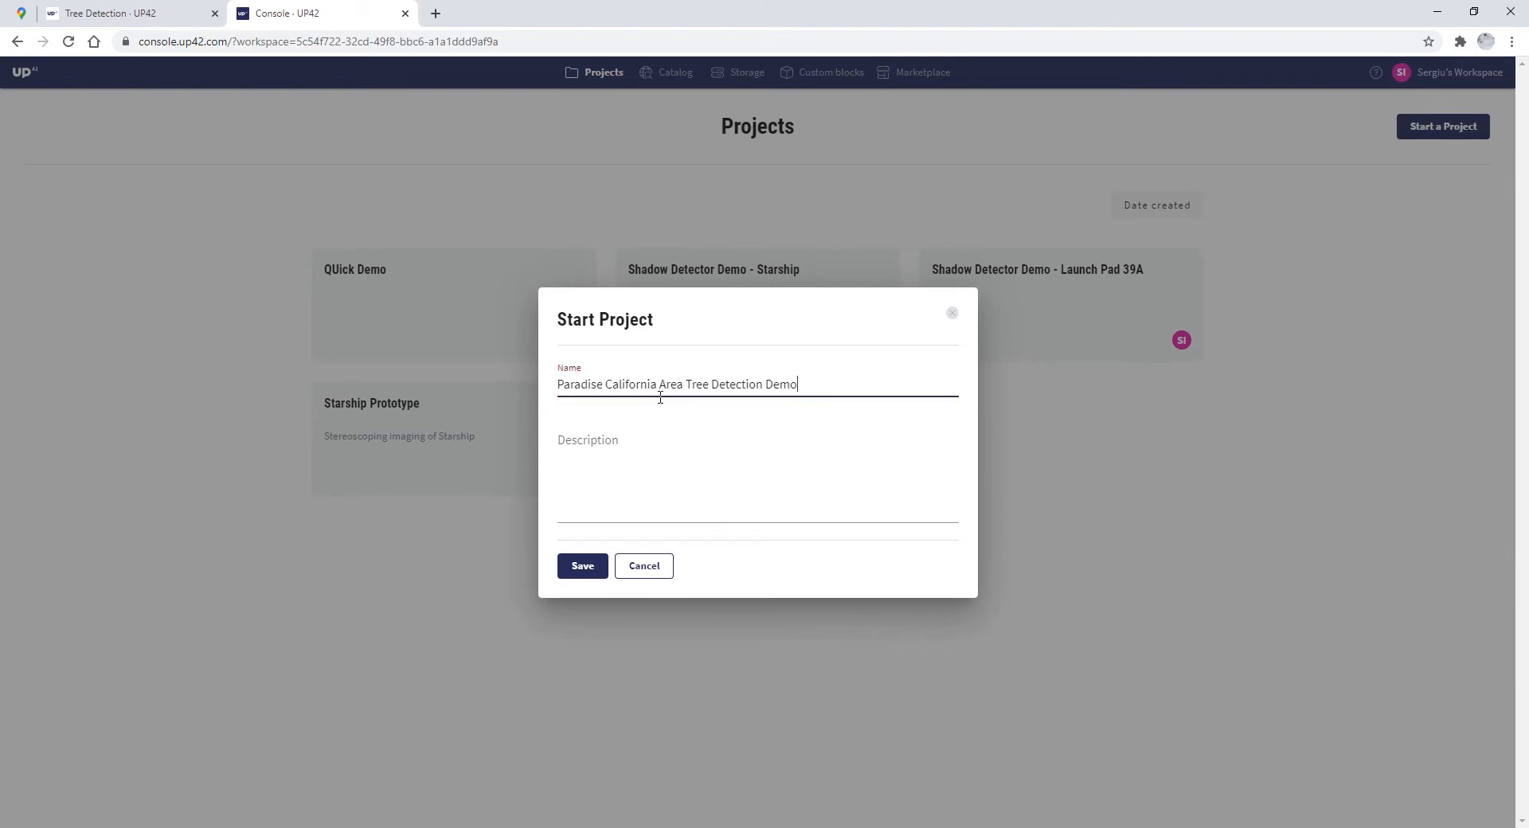
pyautogui.click(592, 578)
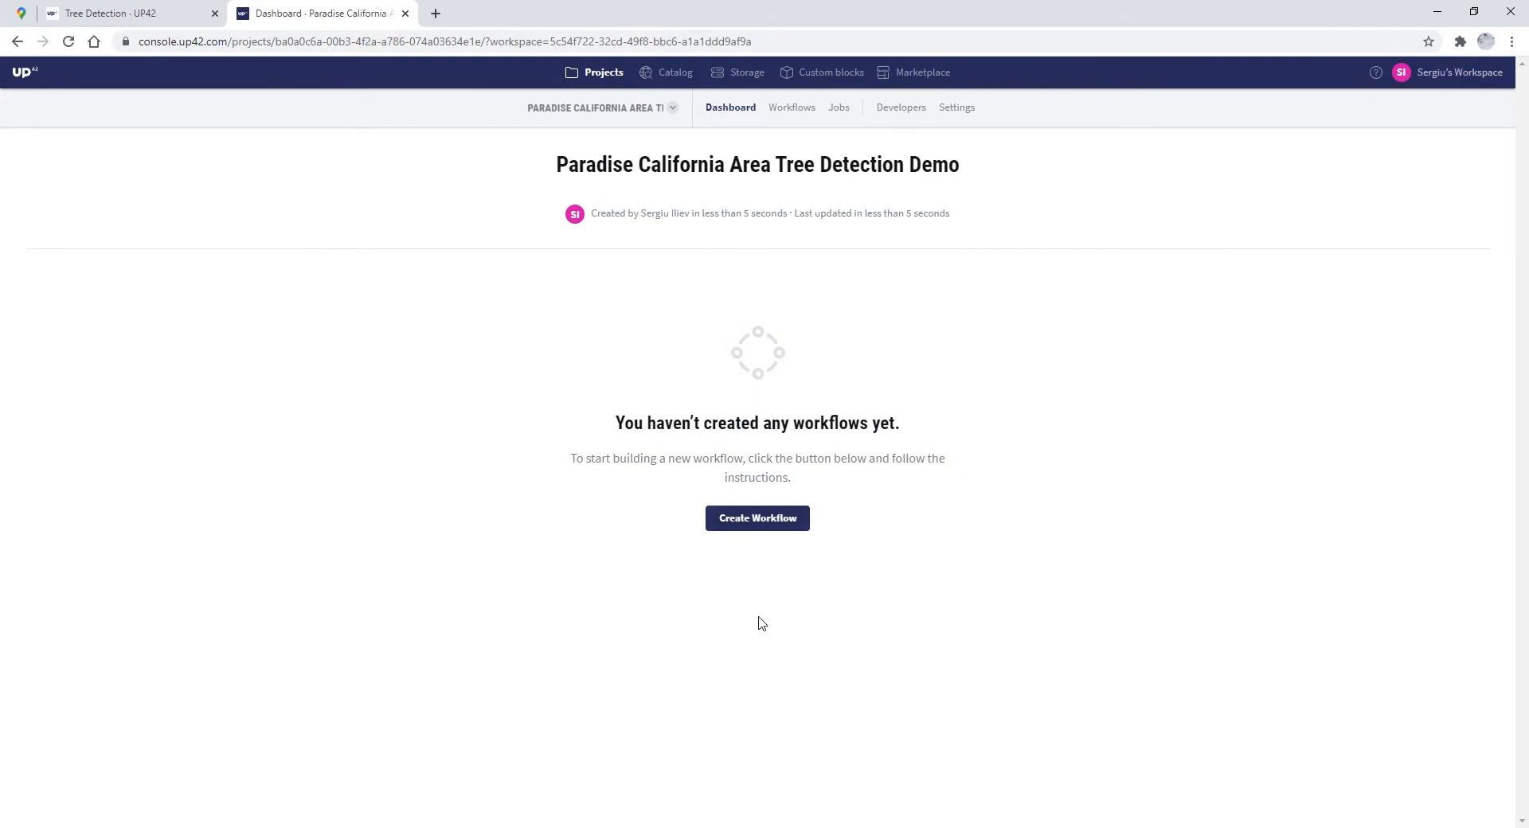
# Create a workflow named "Paradise California Area Tree Detection Demo" and add the Pléiades Display (Streaming) data block.
pyautogui.click(789, 523)
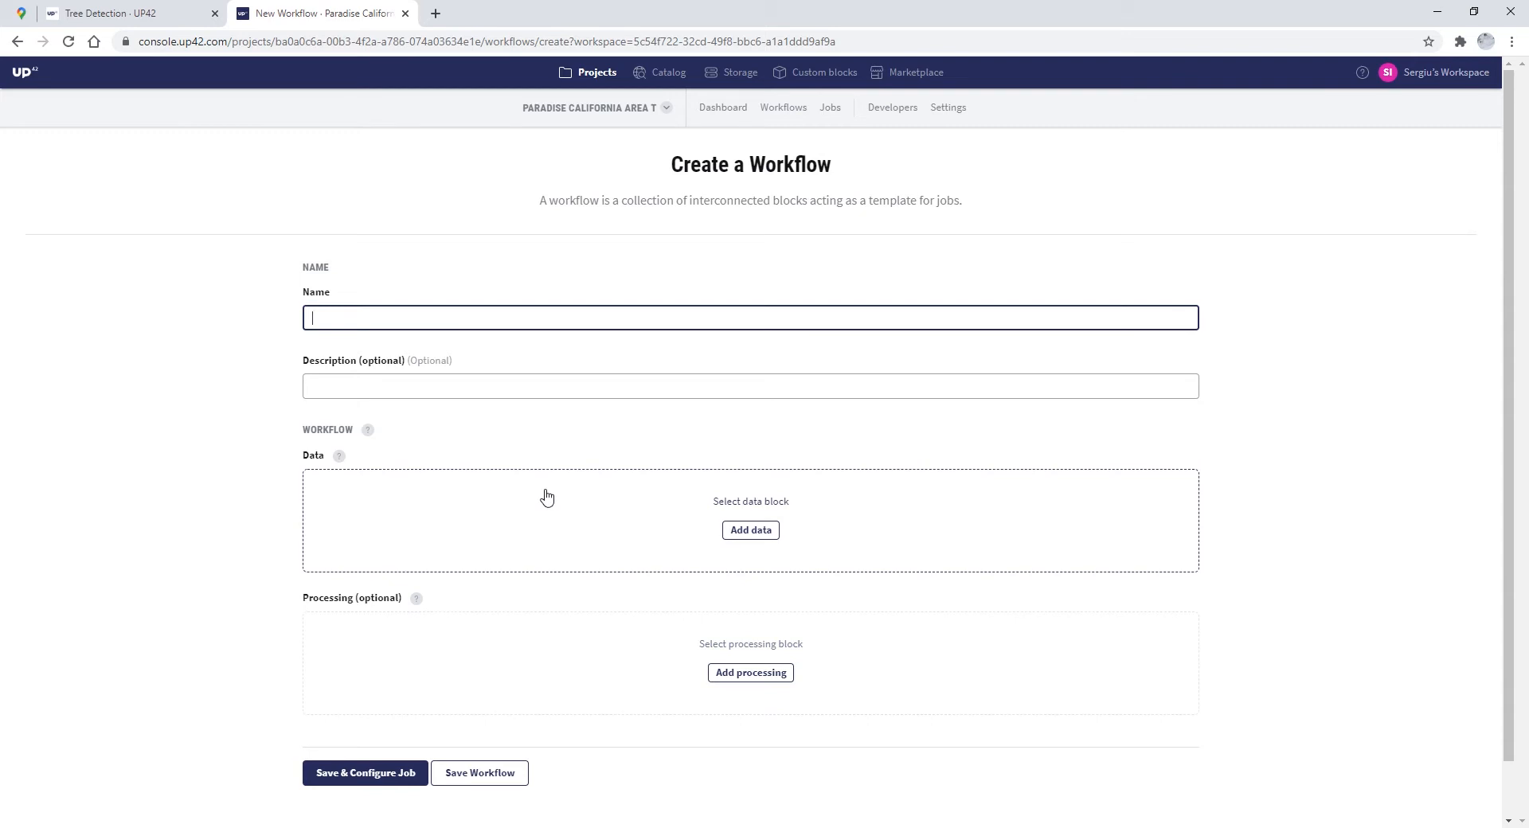
pyautogui.write('Paradise California Area Tree Detection Demo')
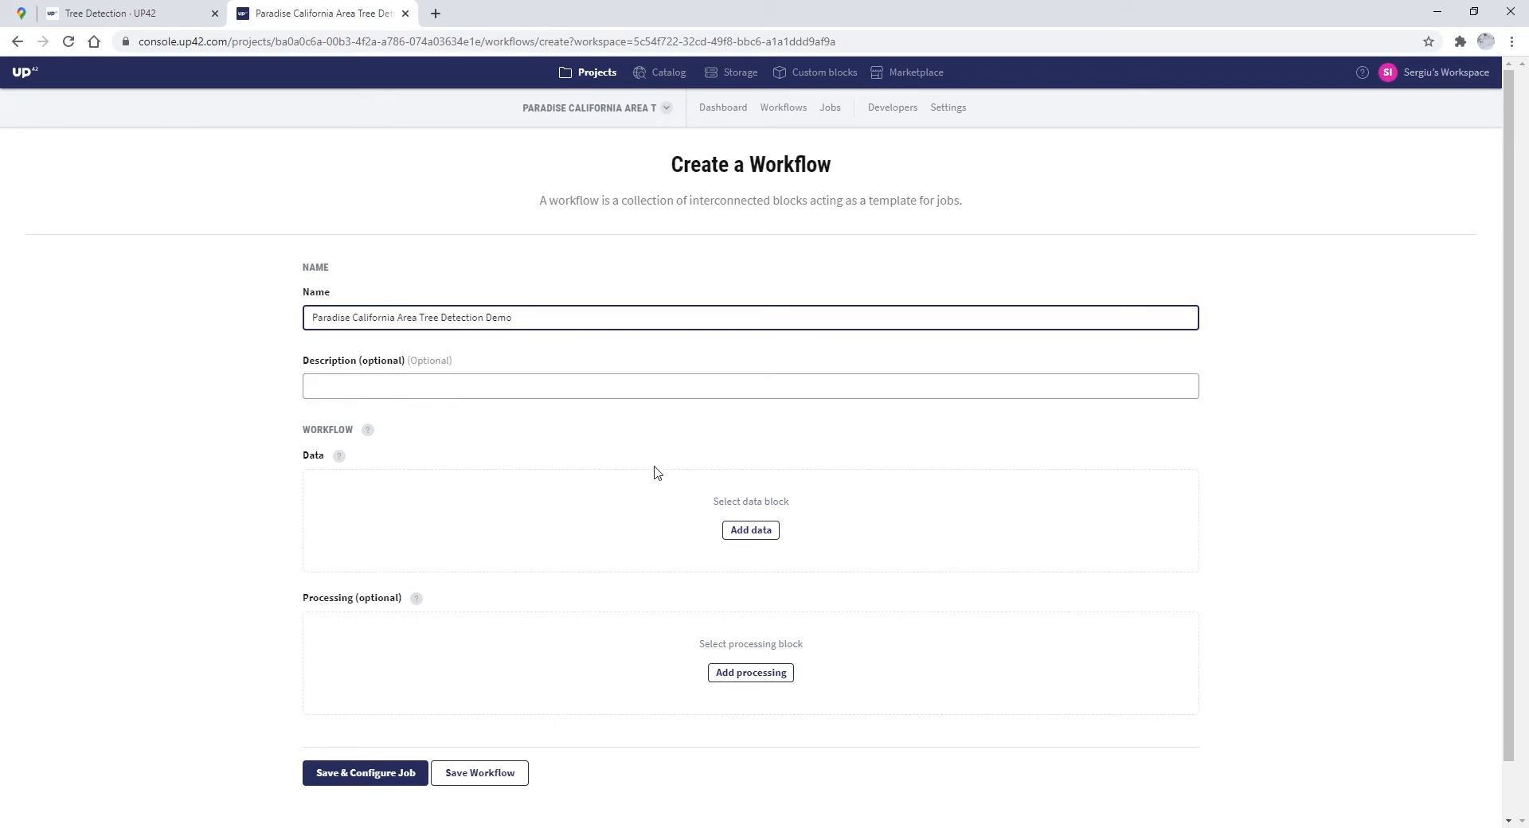
pyautogui.click(739, 532)
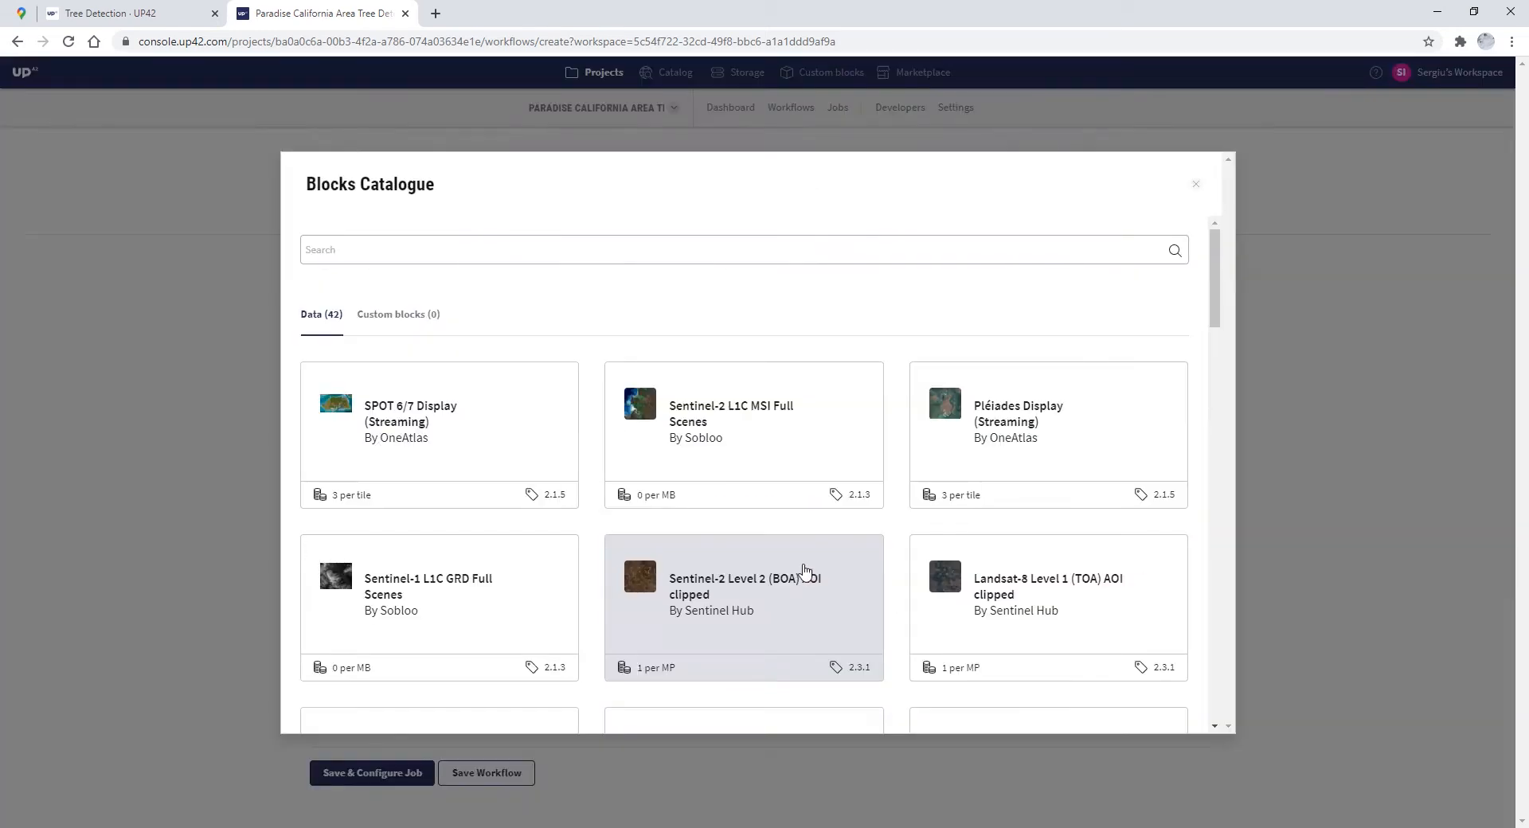
pyautogui.click(1026, 476)
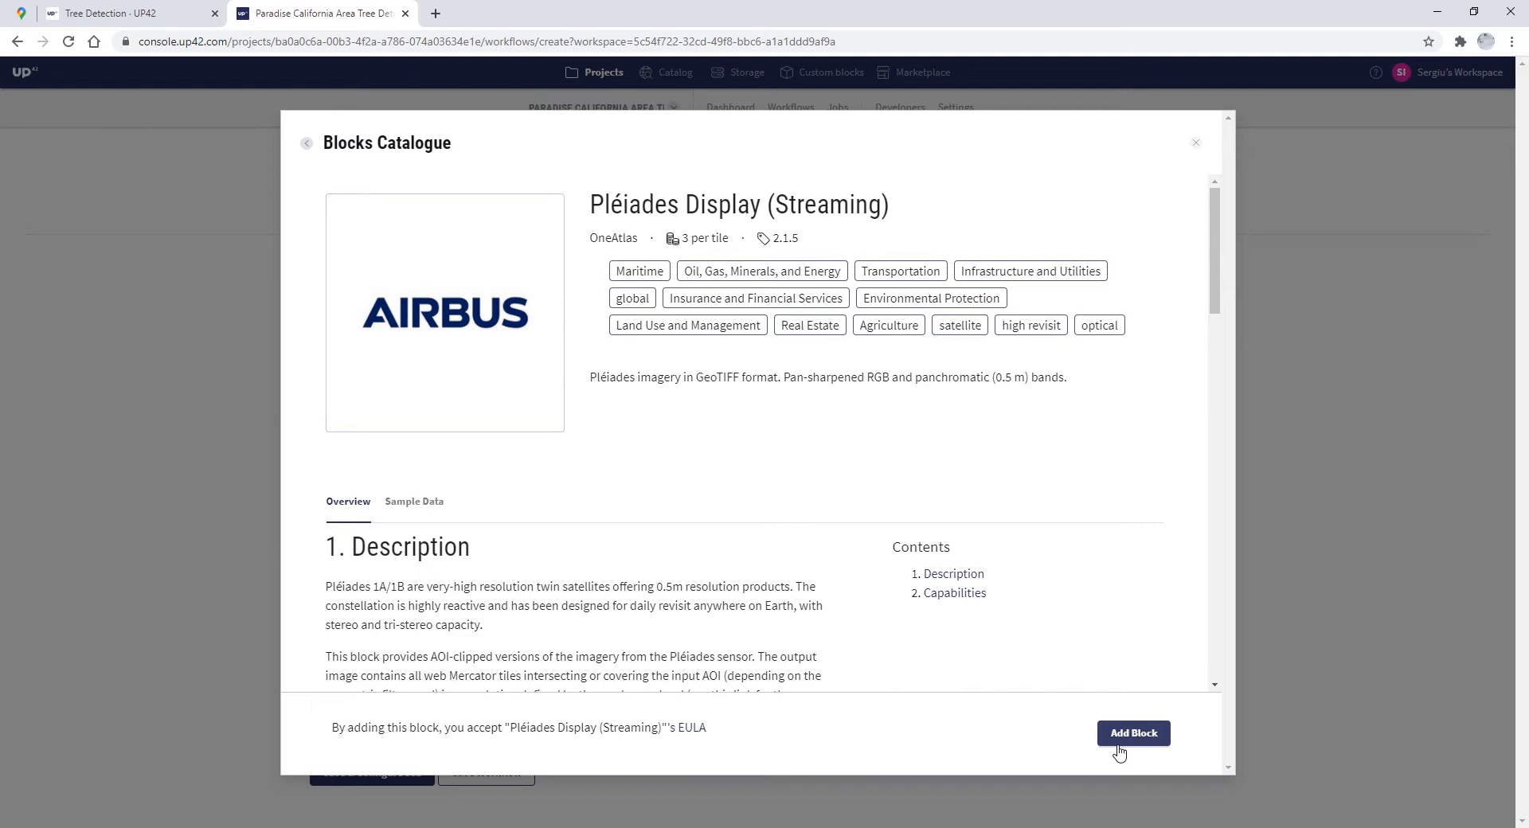
pyautogui.click(1119, 745)
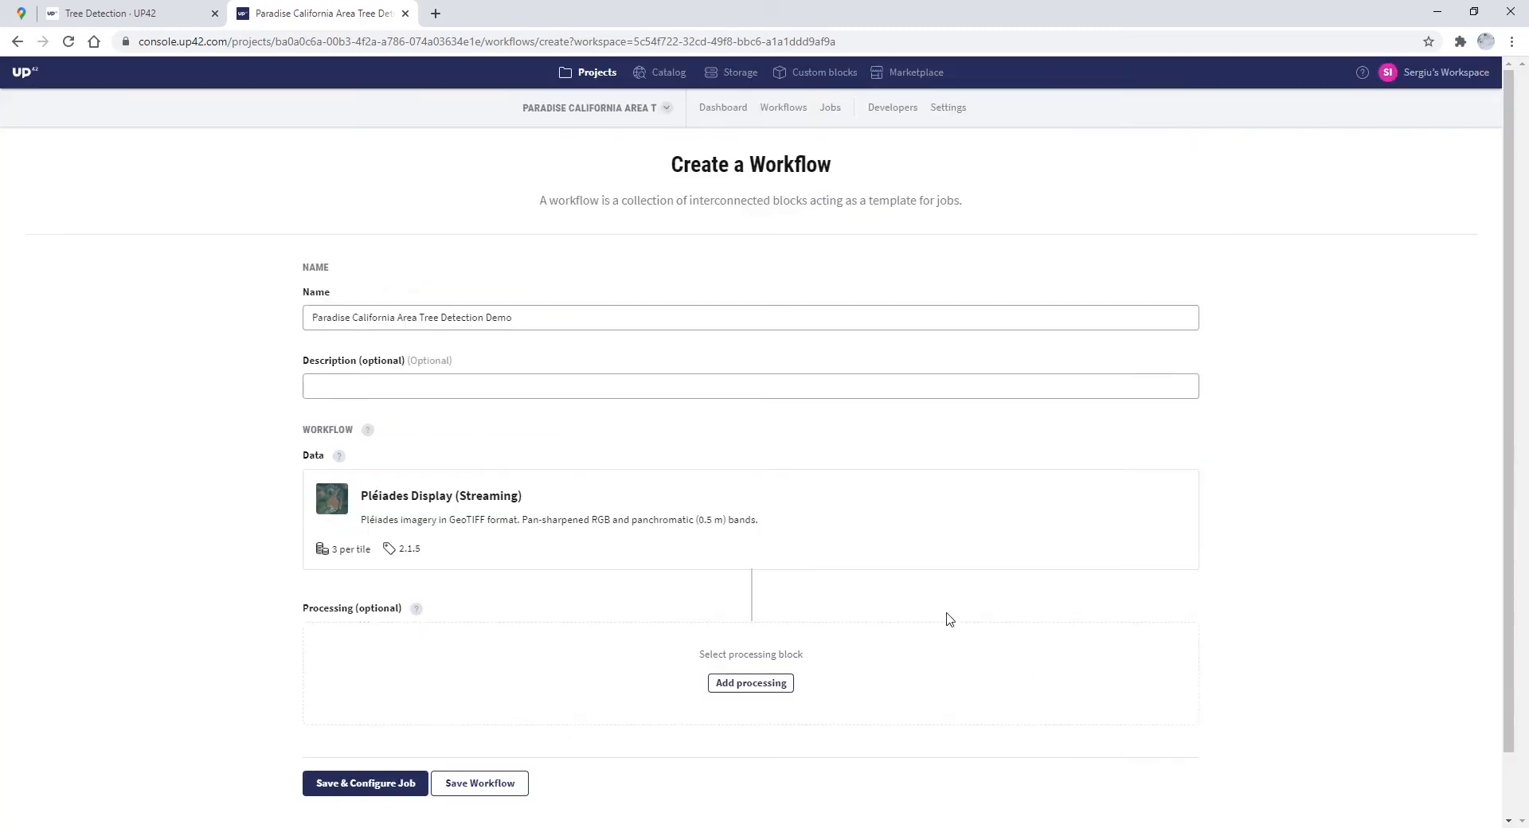
# Add the Raster Tiling processing block by UP42 to the workflow.
pyautogui.click(767, 688)
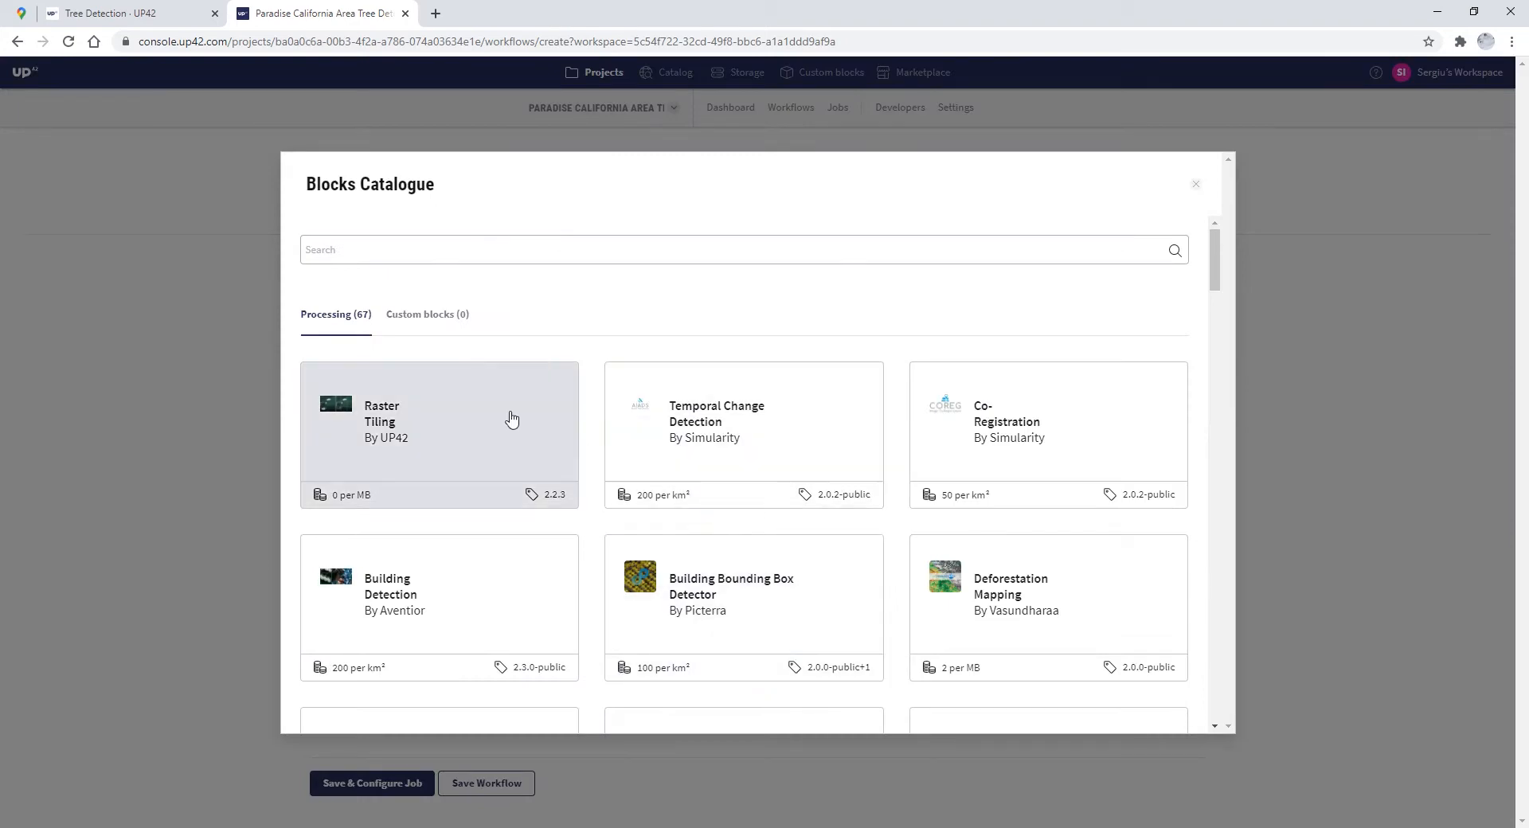
pyautogui.click(479, 412)
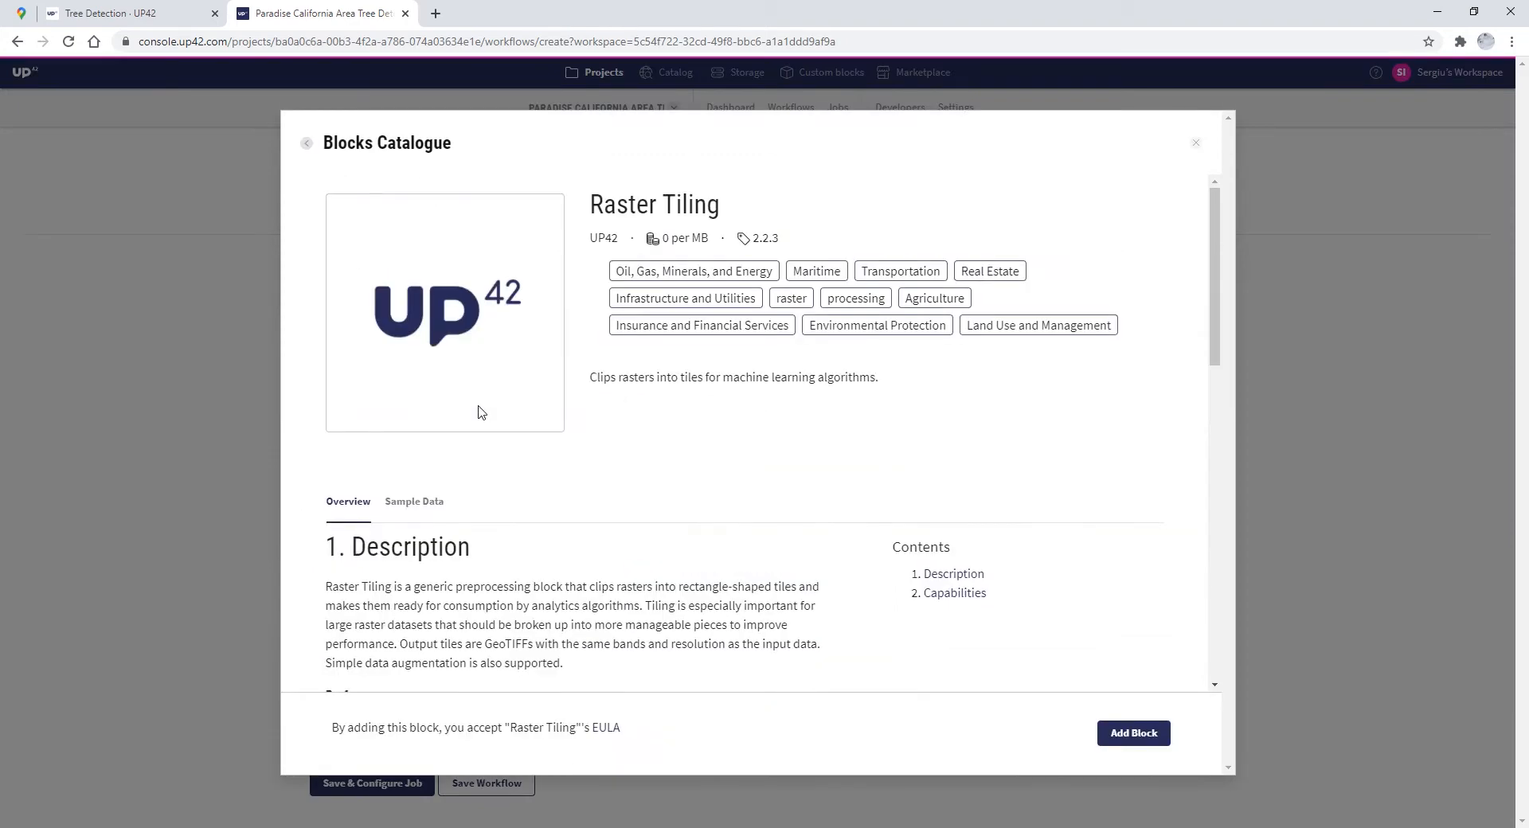
pyautogui.click(1141, 728)
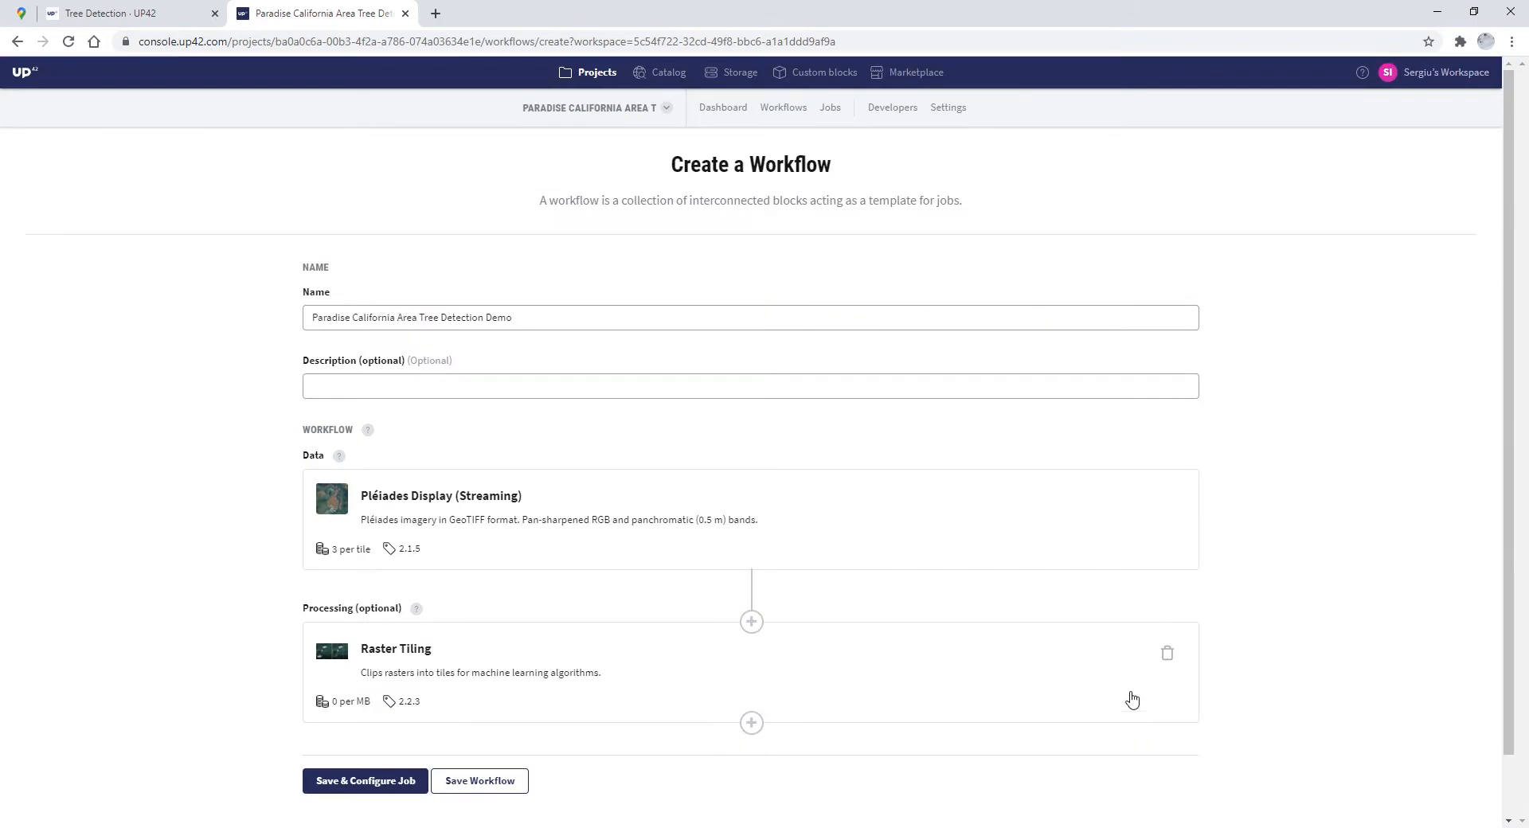
# Search the block catalogue for "tree" and add Spacept's Tree Detection block after Raster Tiling.
pyautogui.scroll(-1, 840, 583)
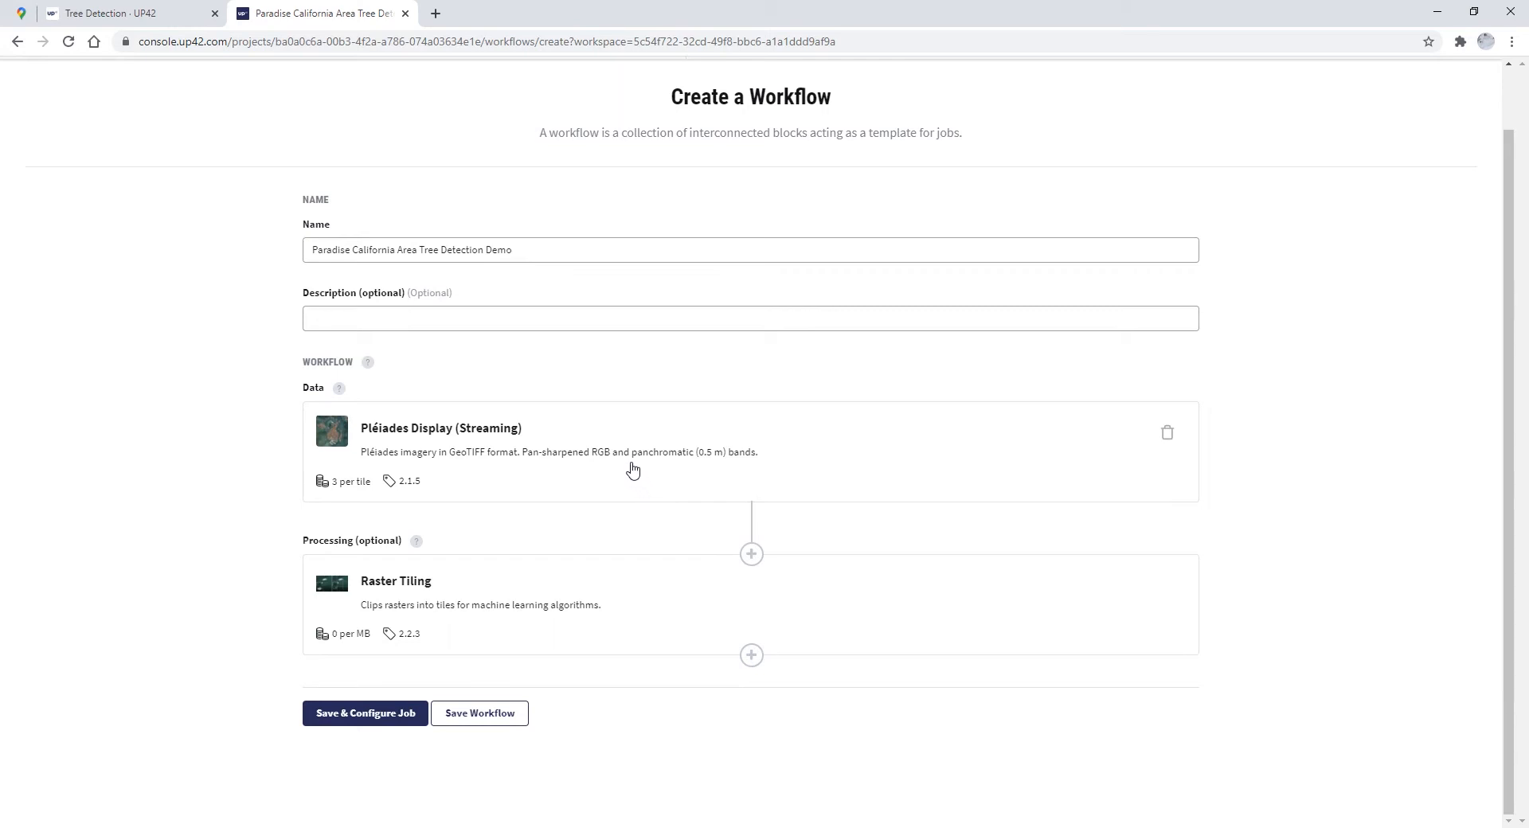
pyautogui.click(752, 658)
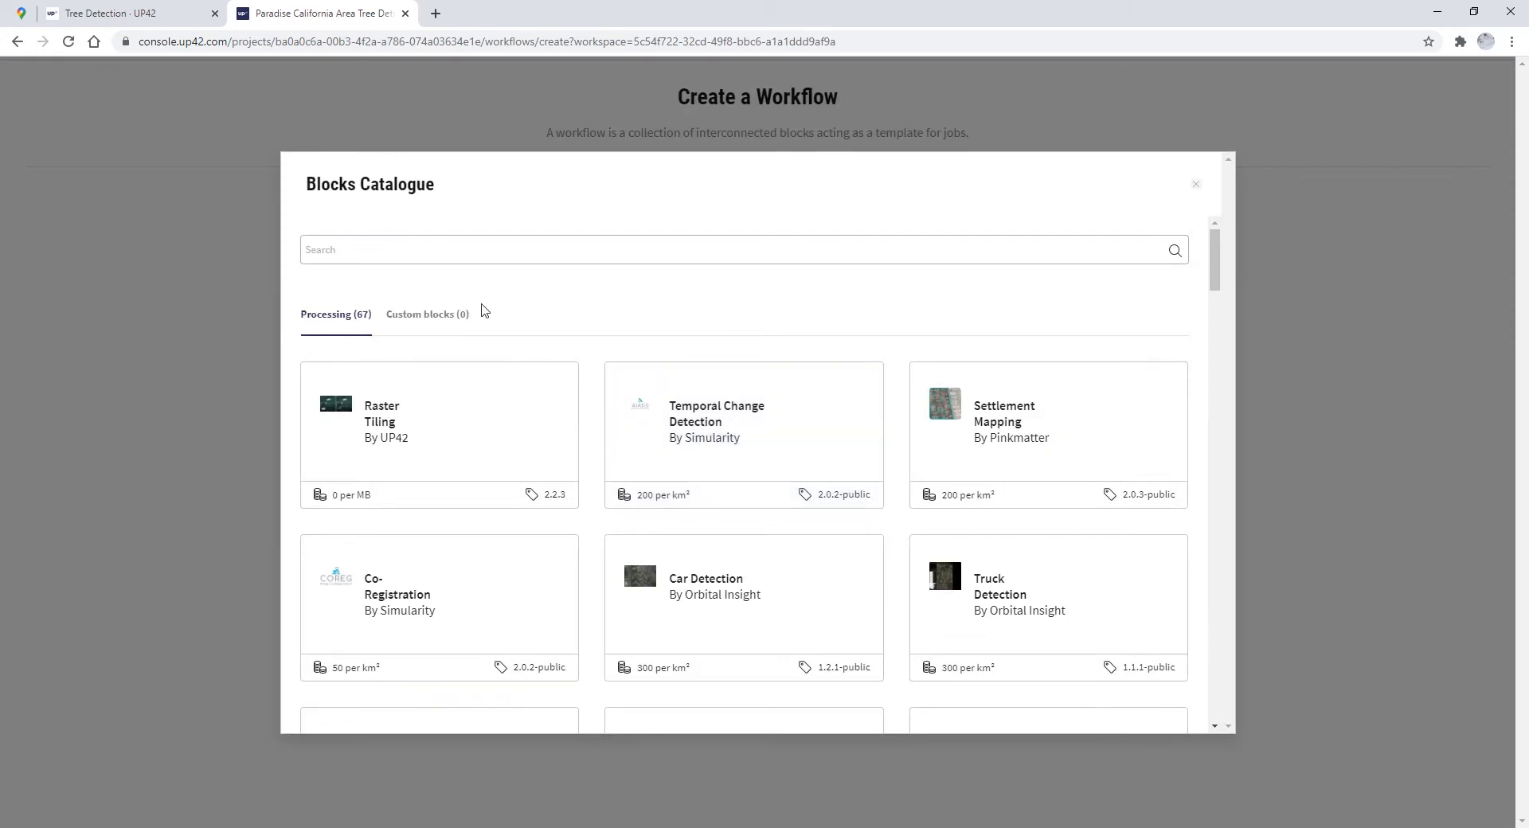
pyautogui.click(446, 254)
pyautogui.write('tree')
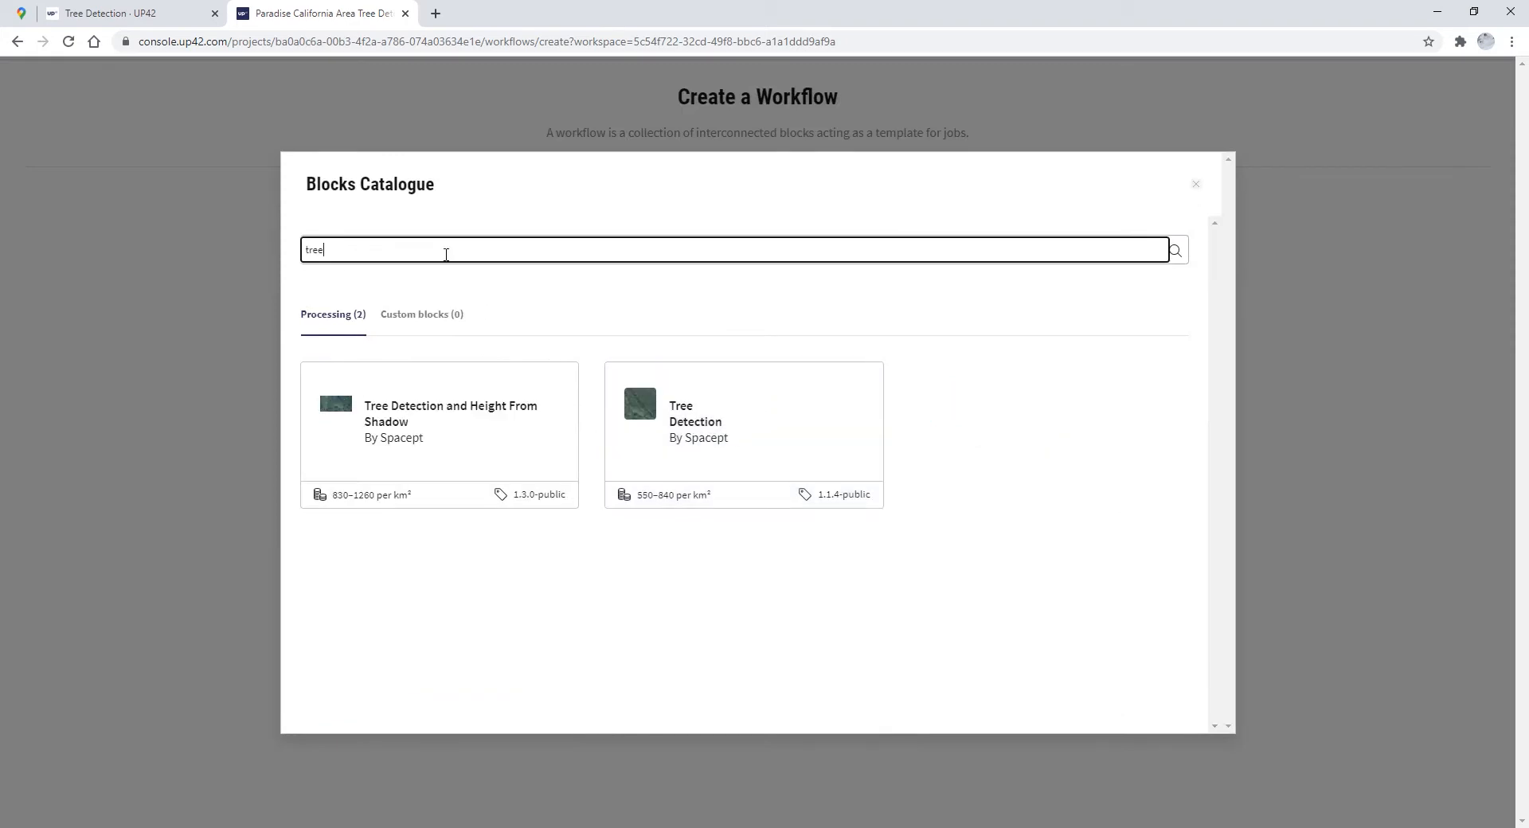
pyautogui.click(744, 444)
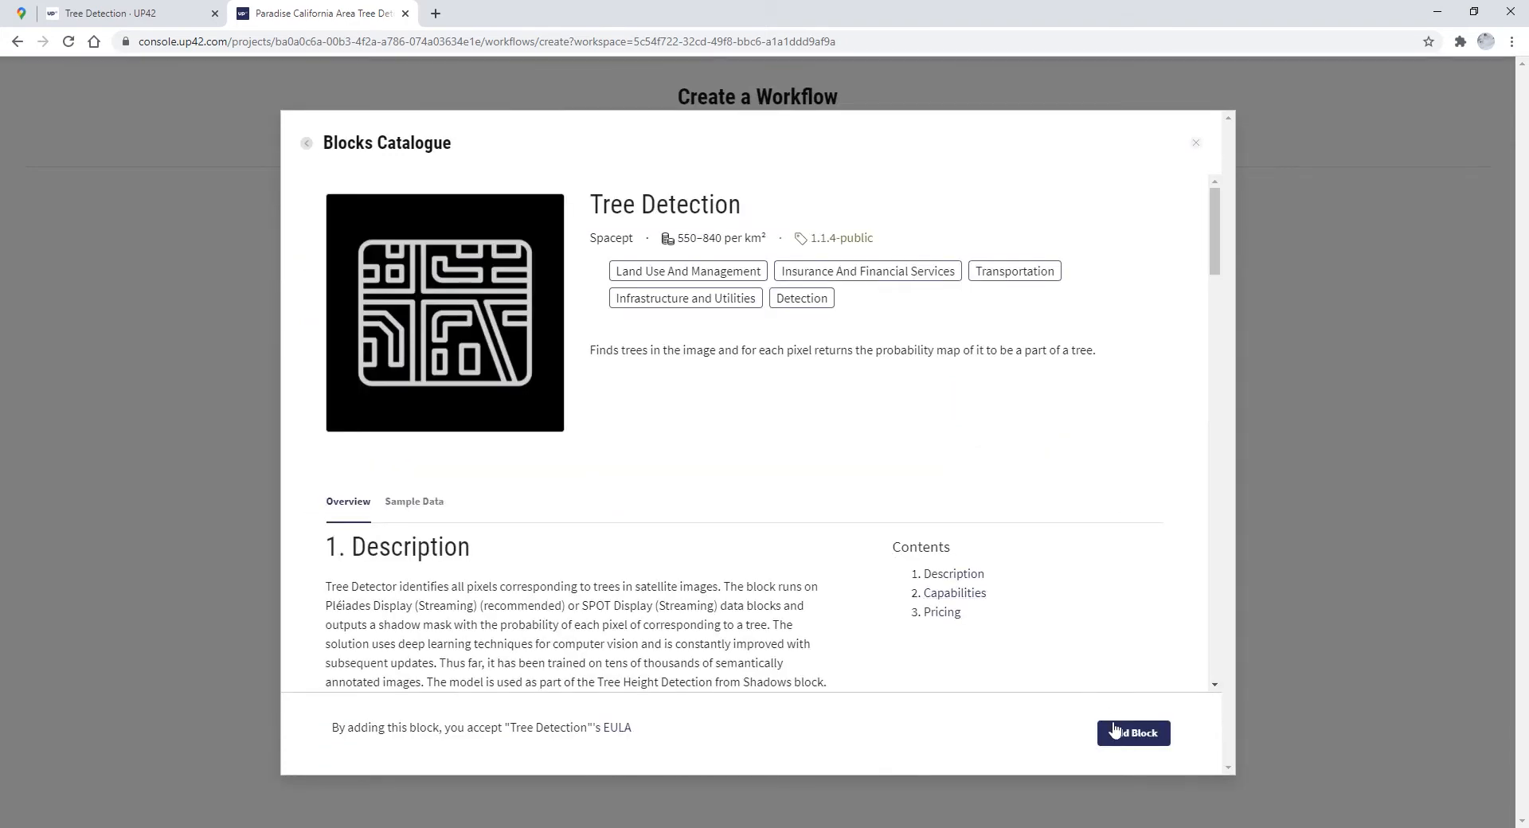
pyautogui.click(1116, 733)
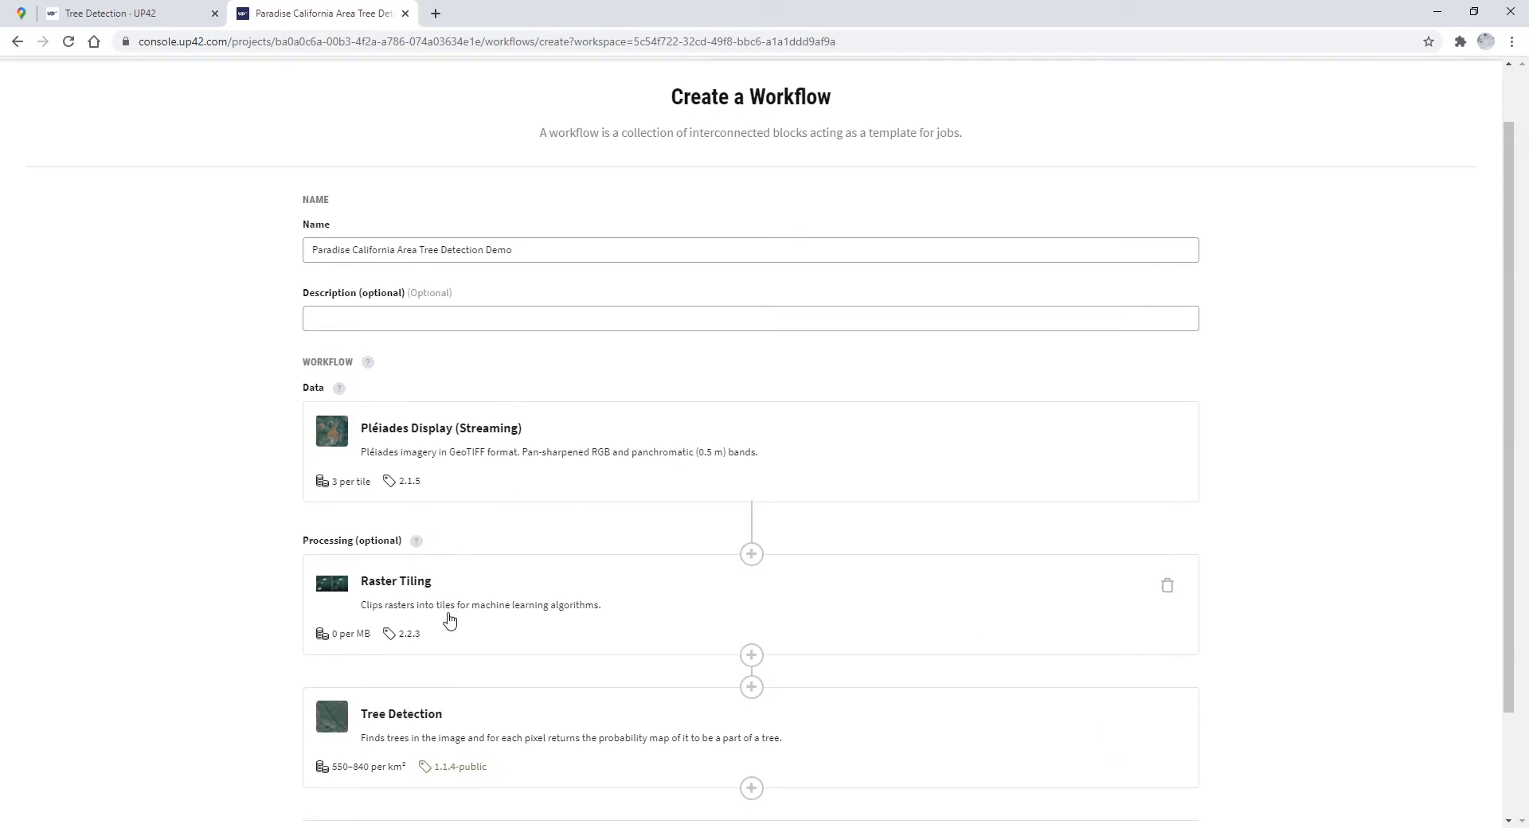
# Save the workflow and proceed to its job configuration.
pyautogui.scroll(-1, 498, 586)
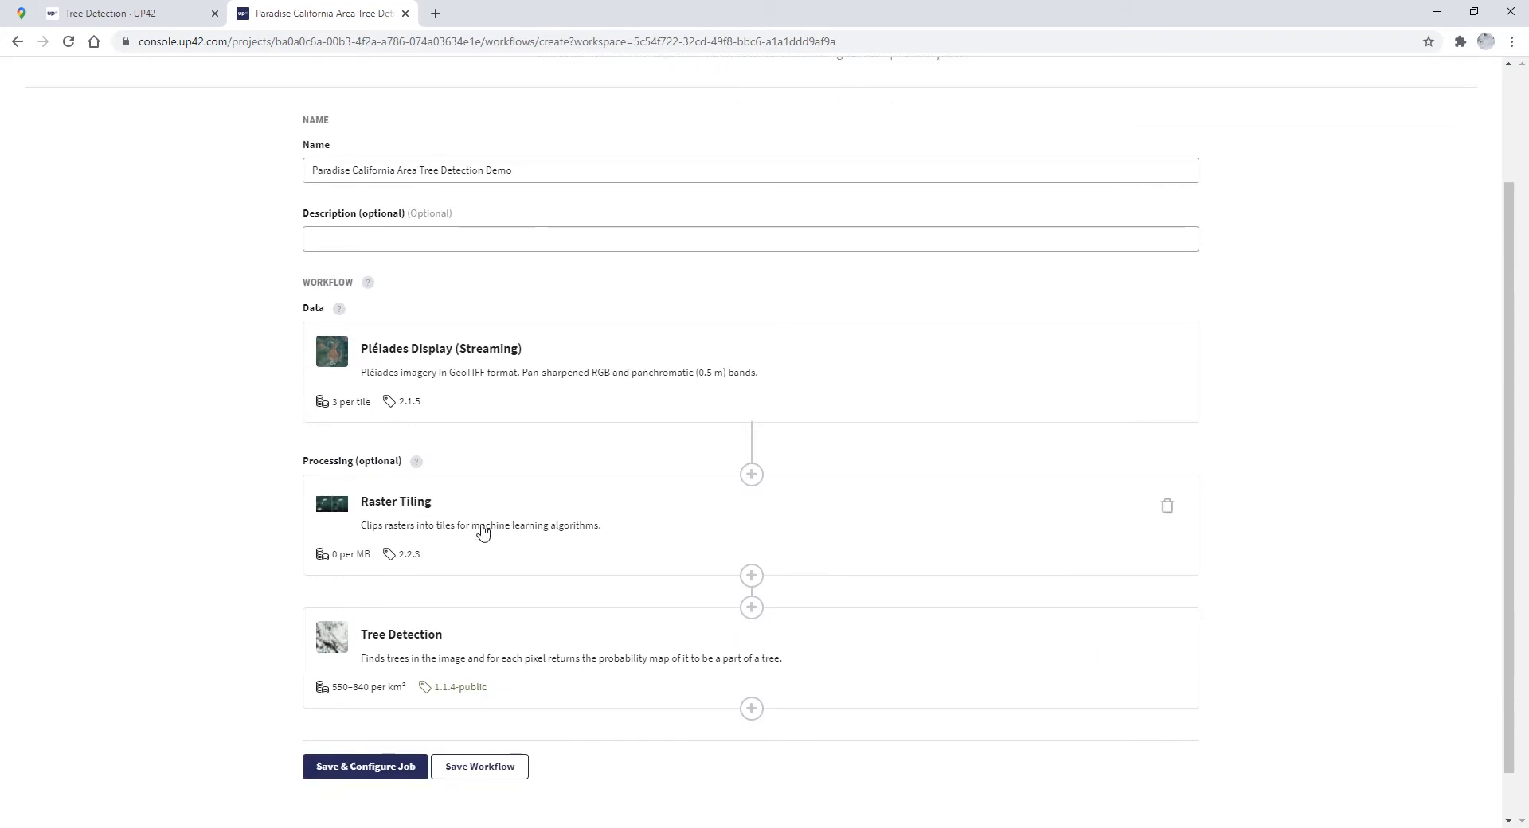
pyautogui.scroll(-1, 481, 526)
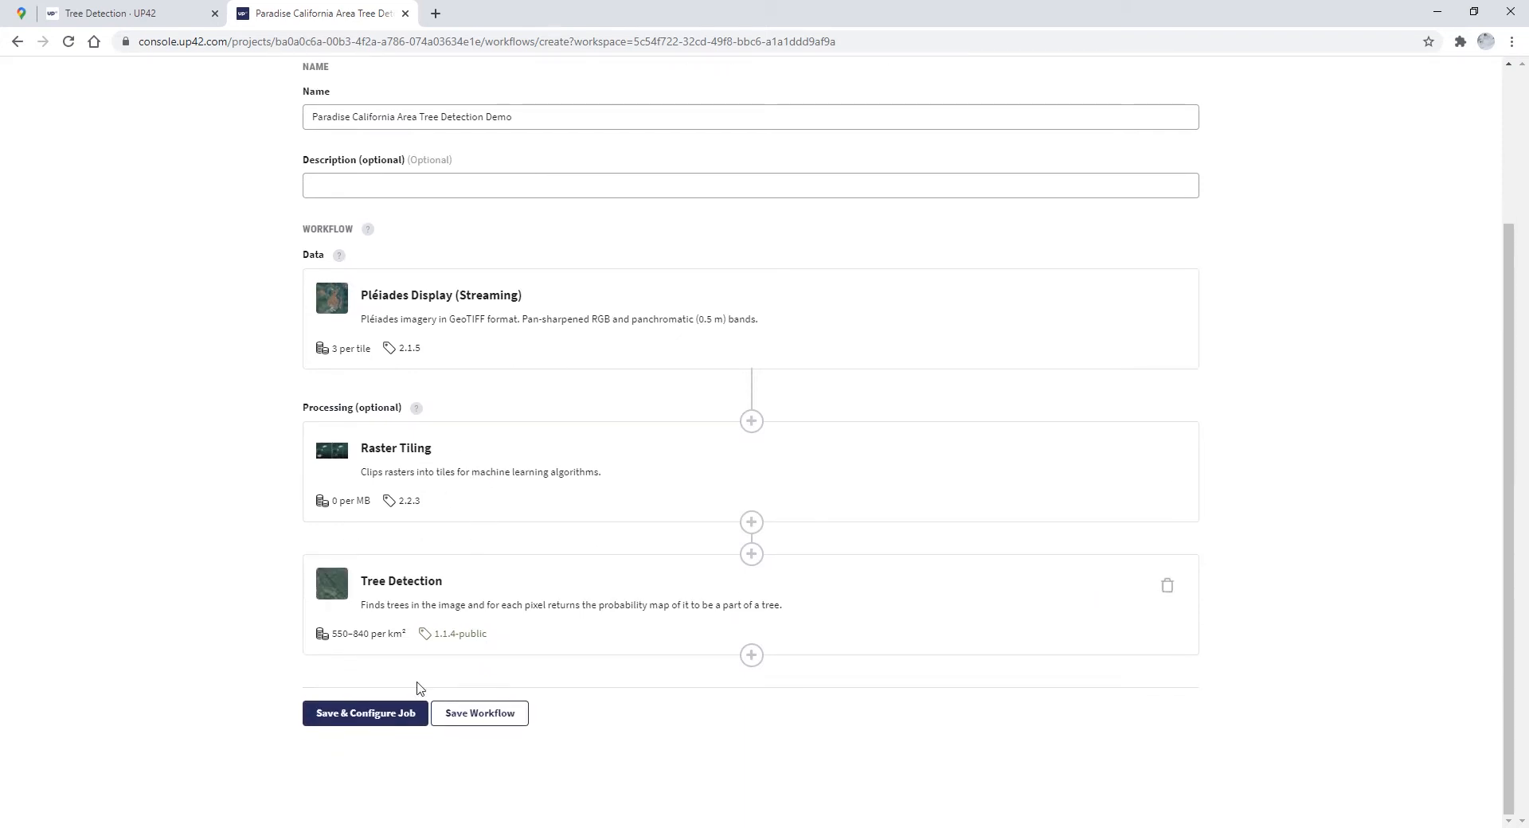
pyautogui.click(510, 721)
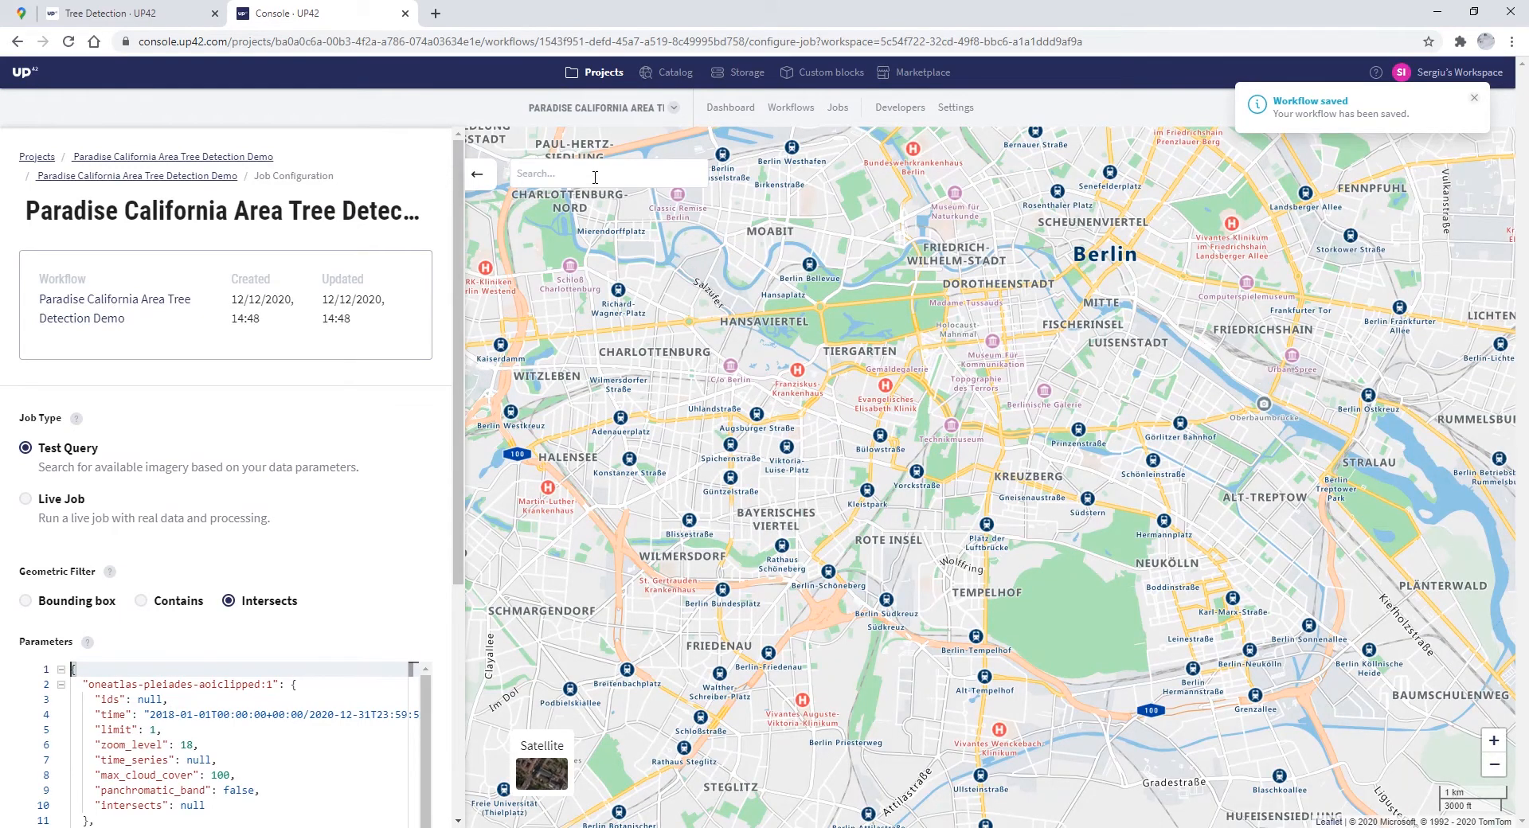
# Search the job map for "paradise ca" and go to Paradise, CA.
pyautogui.scroll(-2, 379, 550)
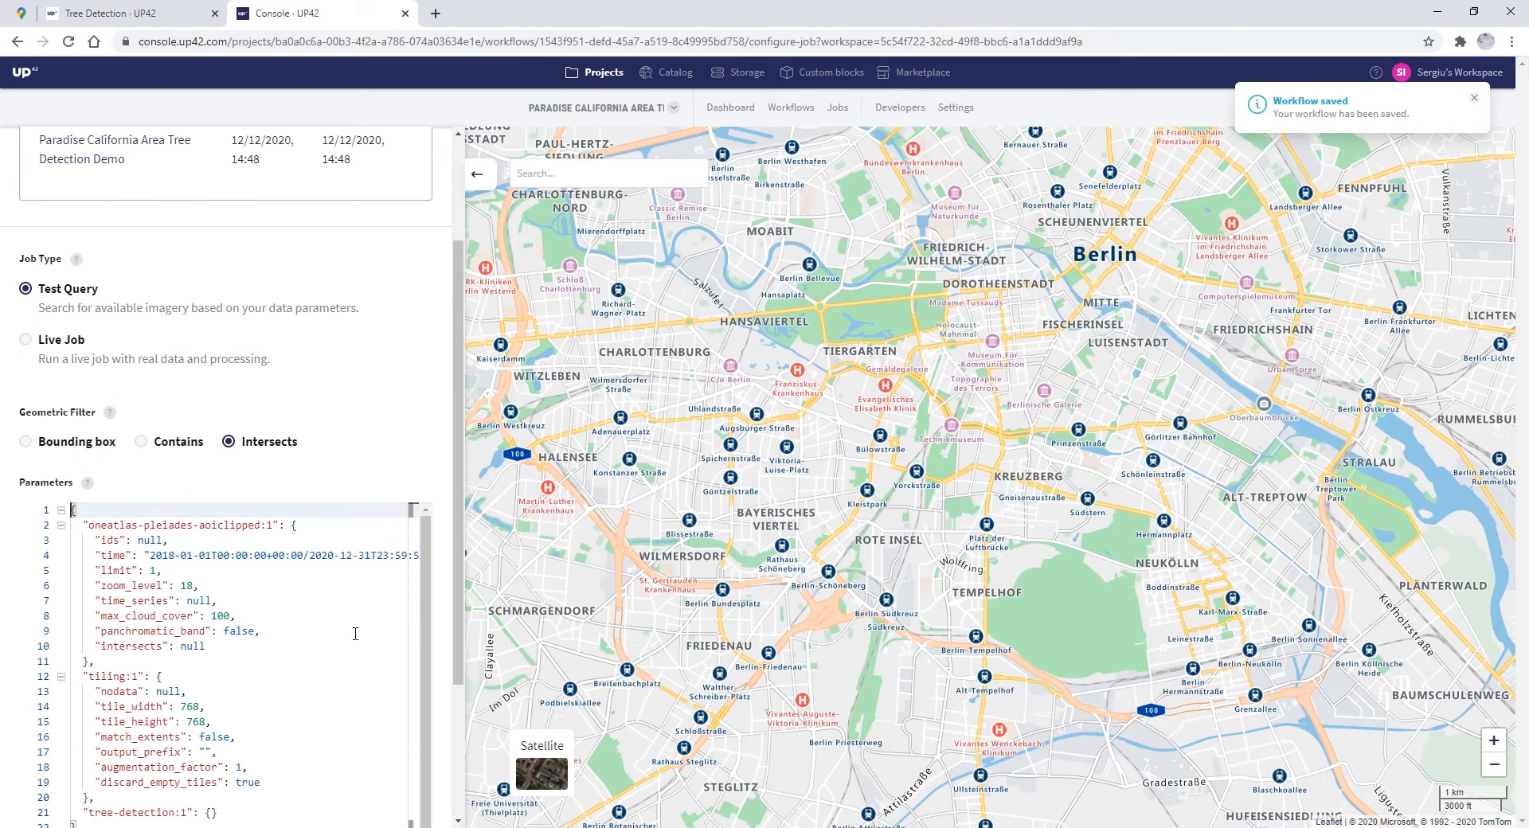
pyautogui.scroll(2, 356, 633)
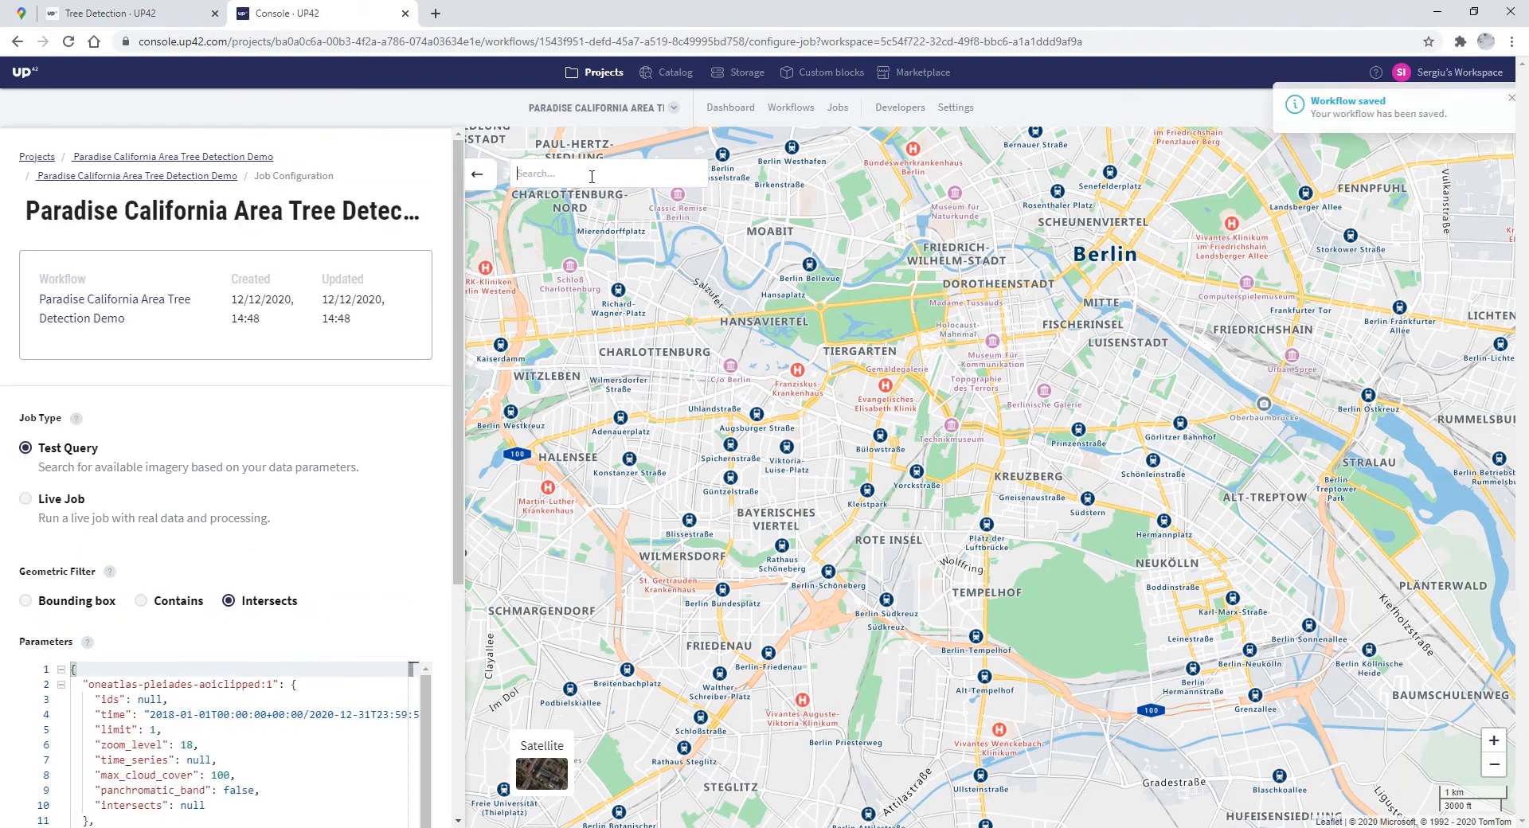
pyautogui.write('Pa')
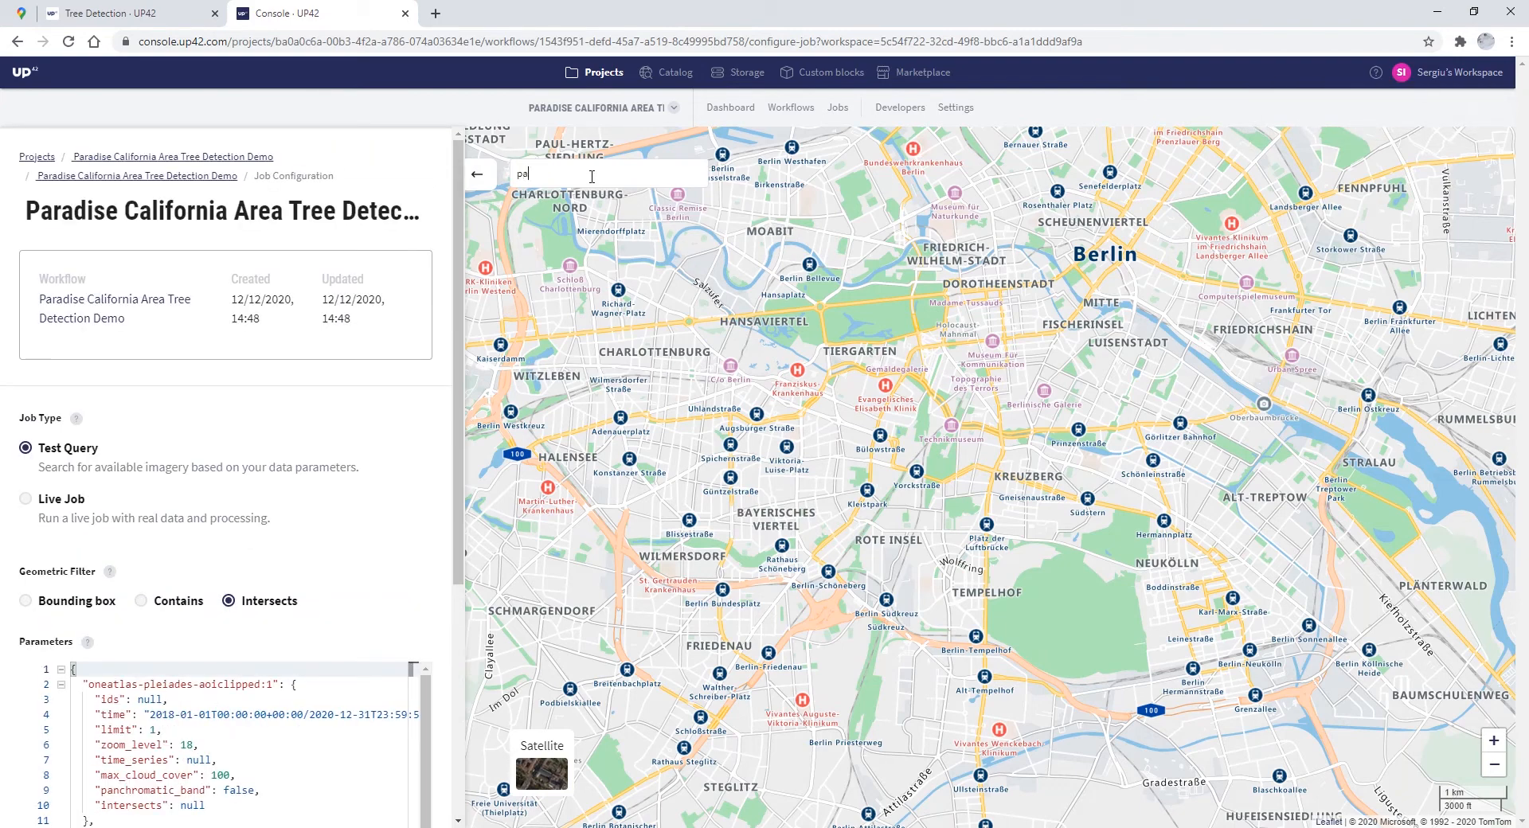
pyautogui.write('radise ca')
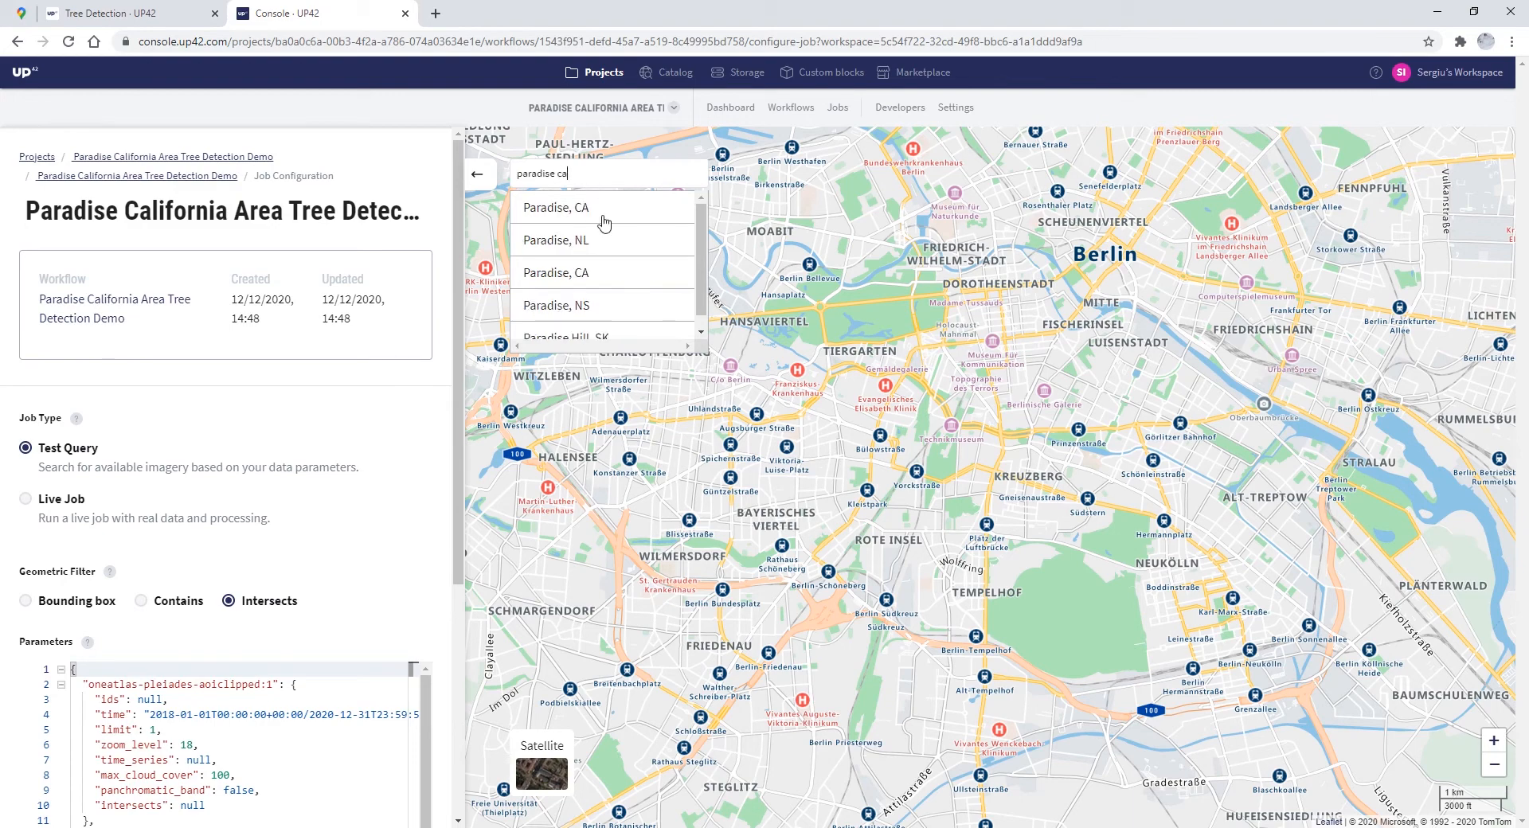
pyautogui.click(604, 209)
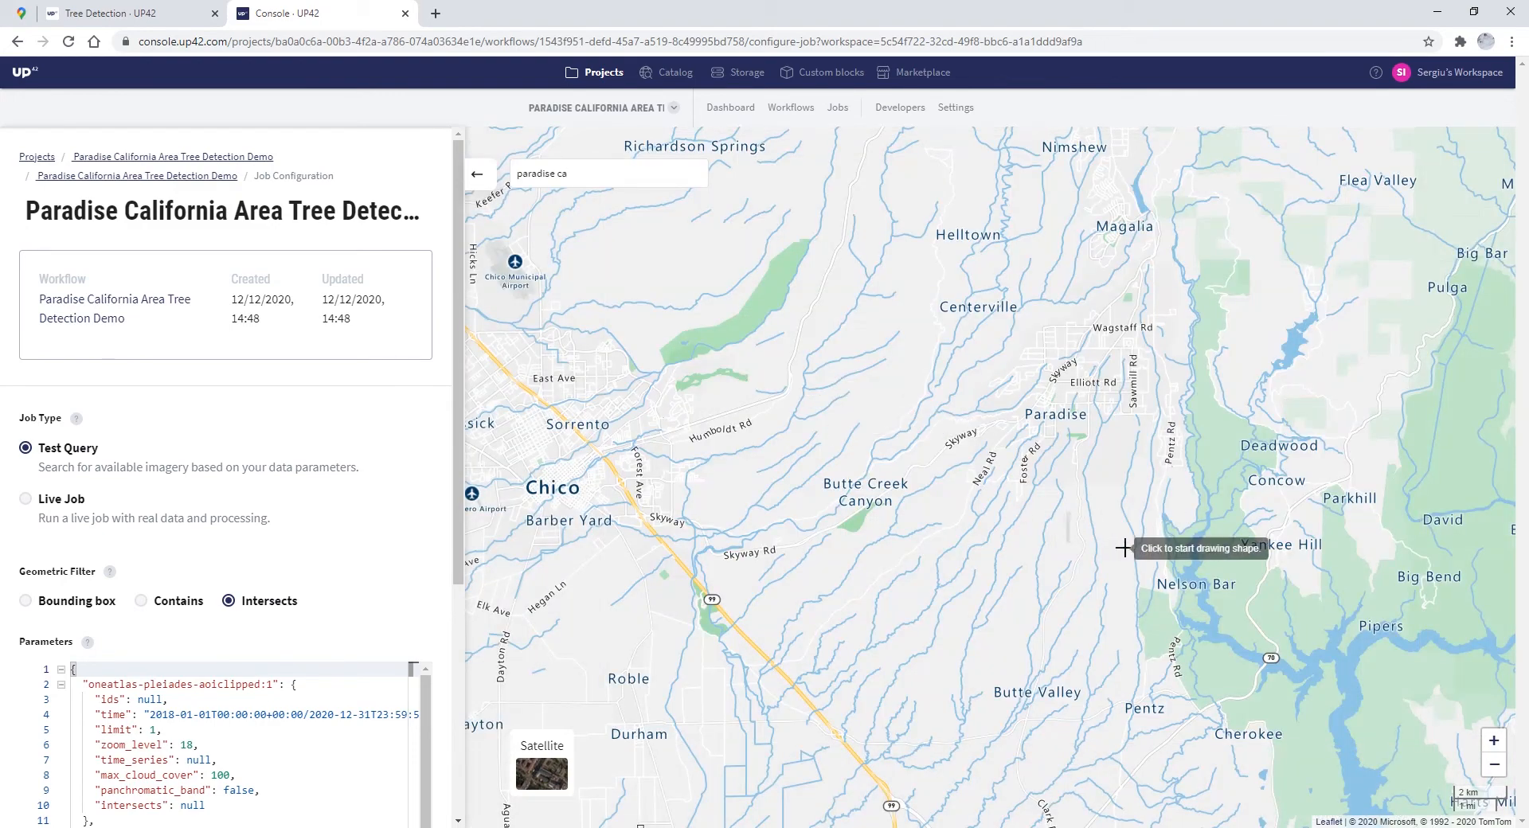
# Draw a four-cornered area of interest of about 0.11 km² south of Pearson Rd, covering the northern part of Aquatic Park.
pyautogui.scroll(1, 1138, 362)
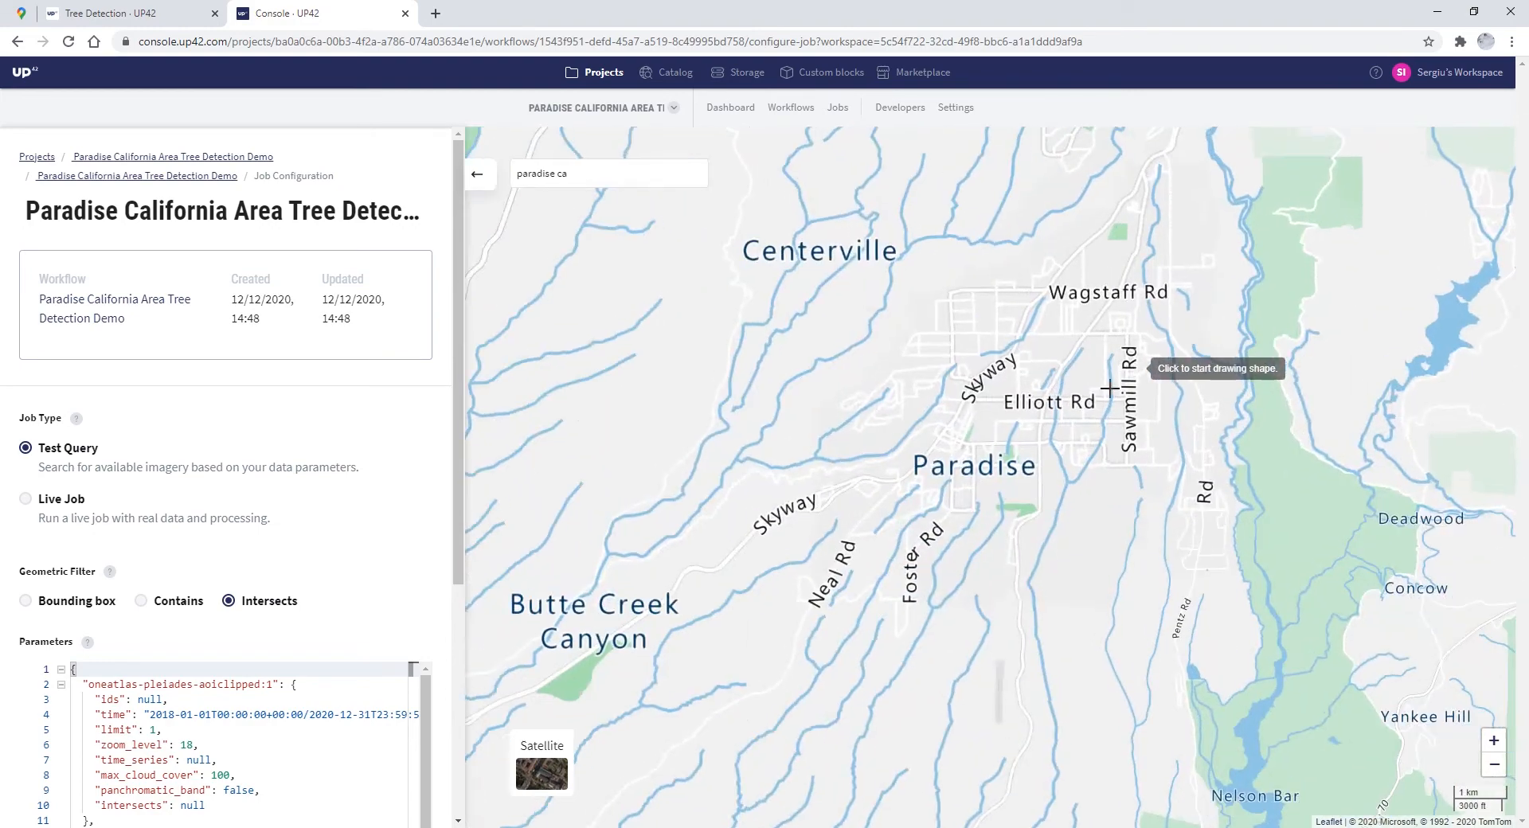
pyautogui.scroll(2, 1110, 389)
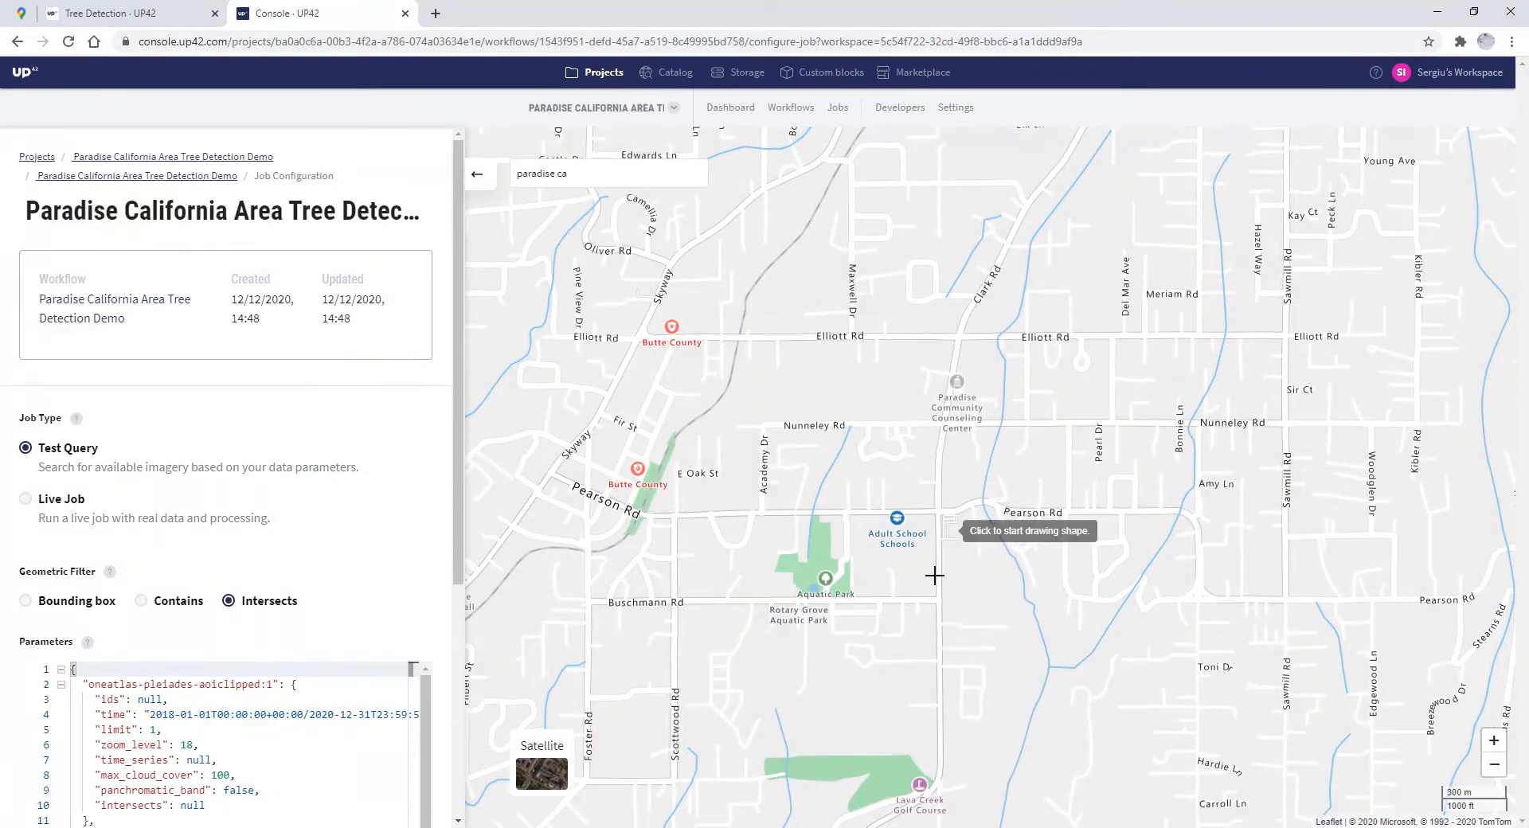
pyautogui.scroll(1, 832, 530)
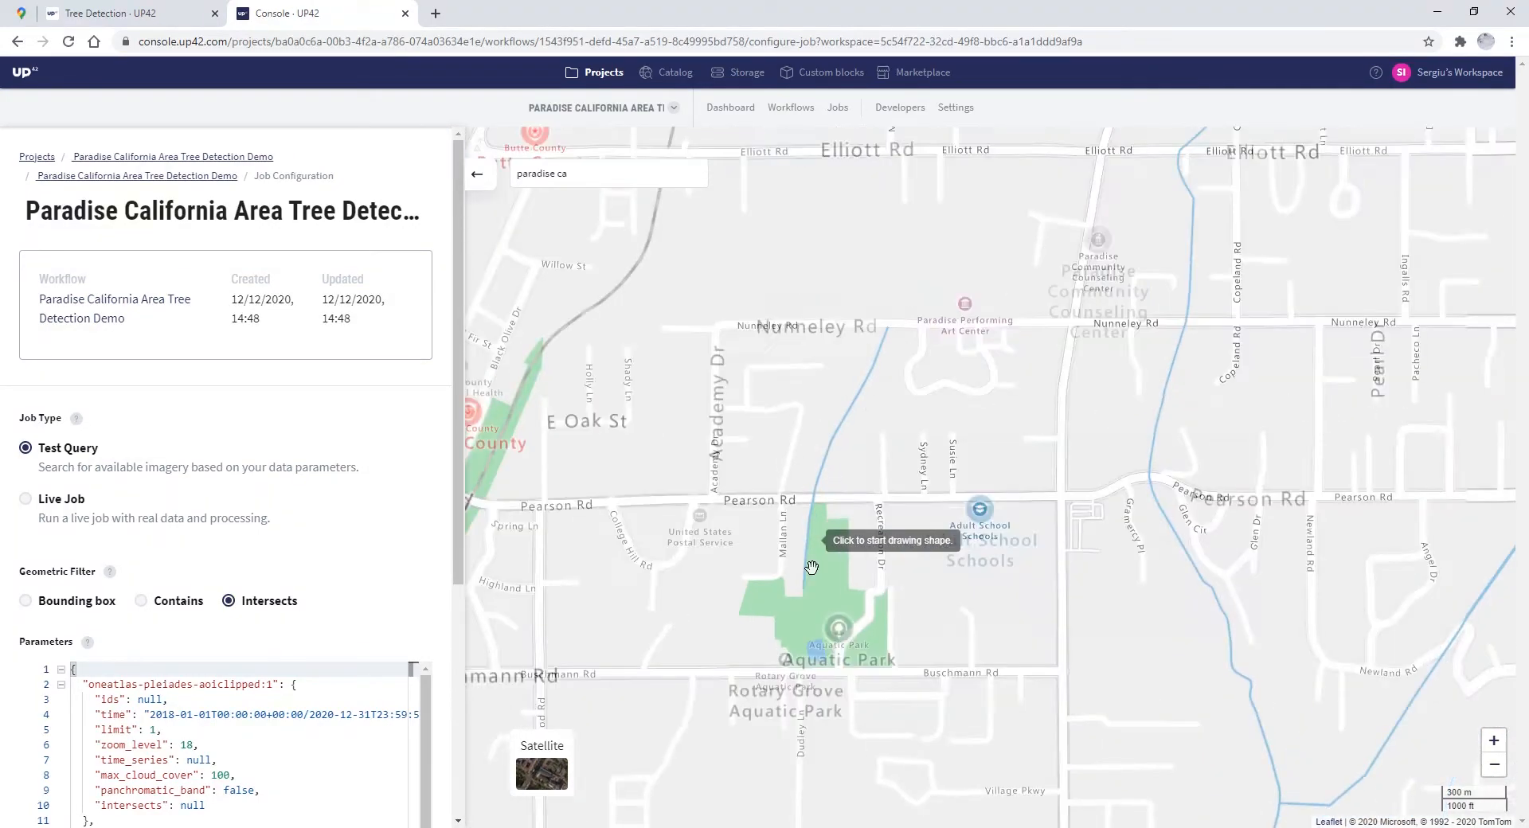
pyautogui.click(744, 501)
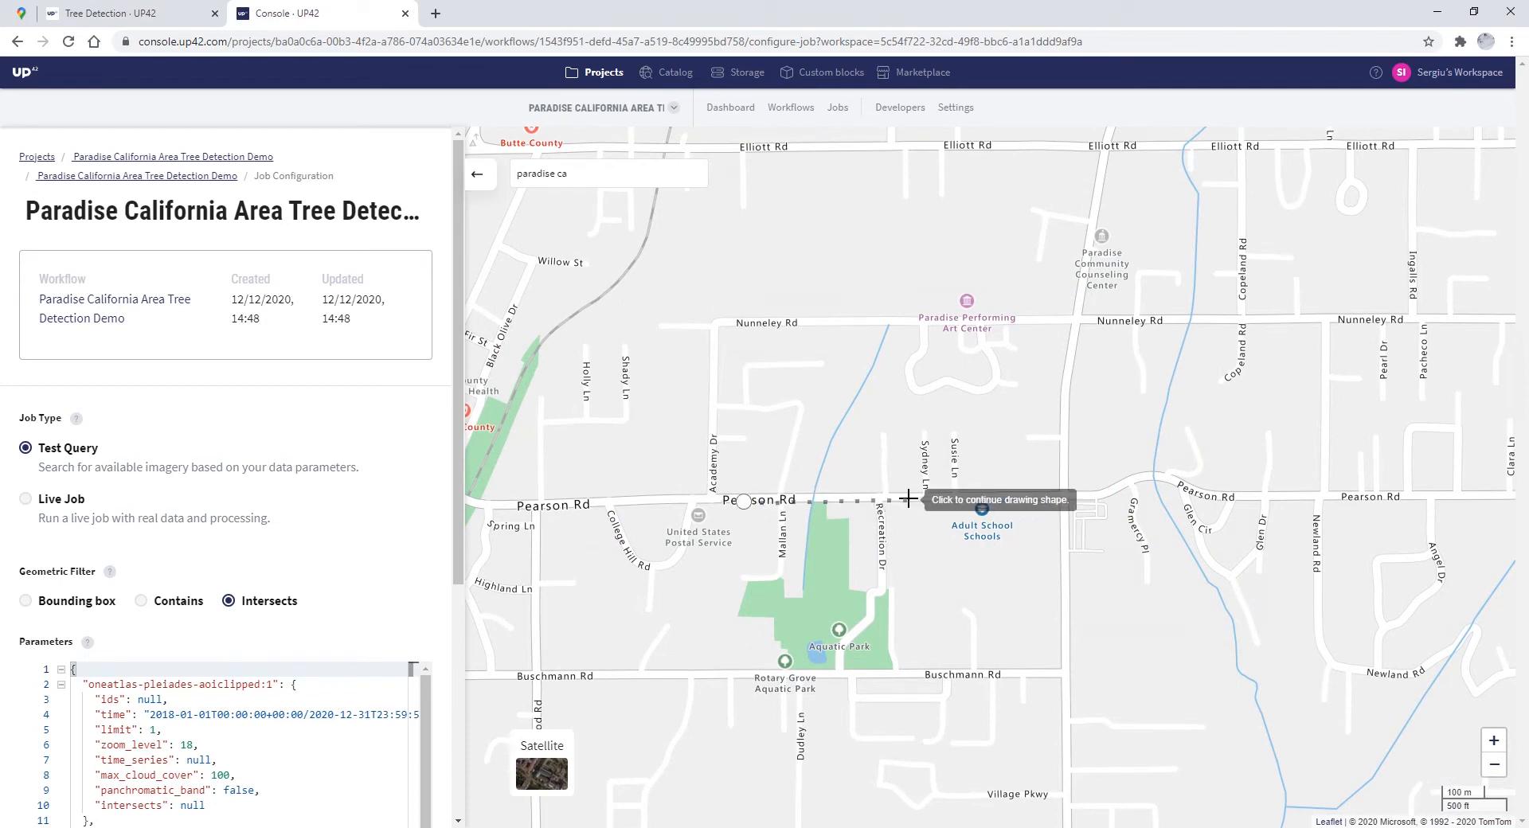
pyautogui.click(908, 499)
pyautogui.click(911, 618)
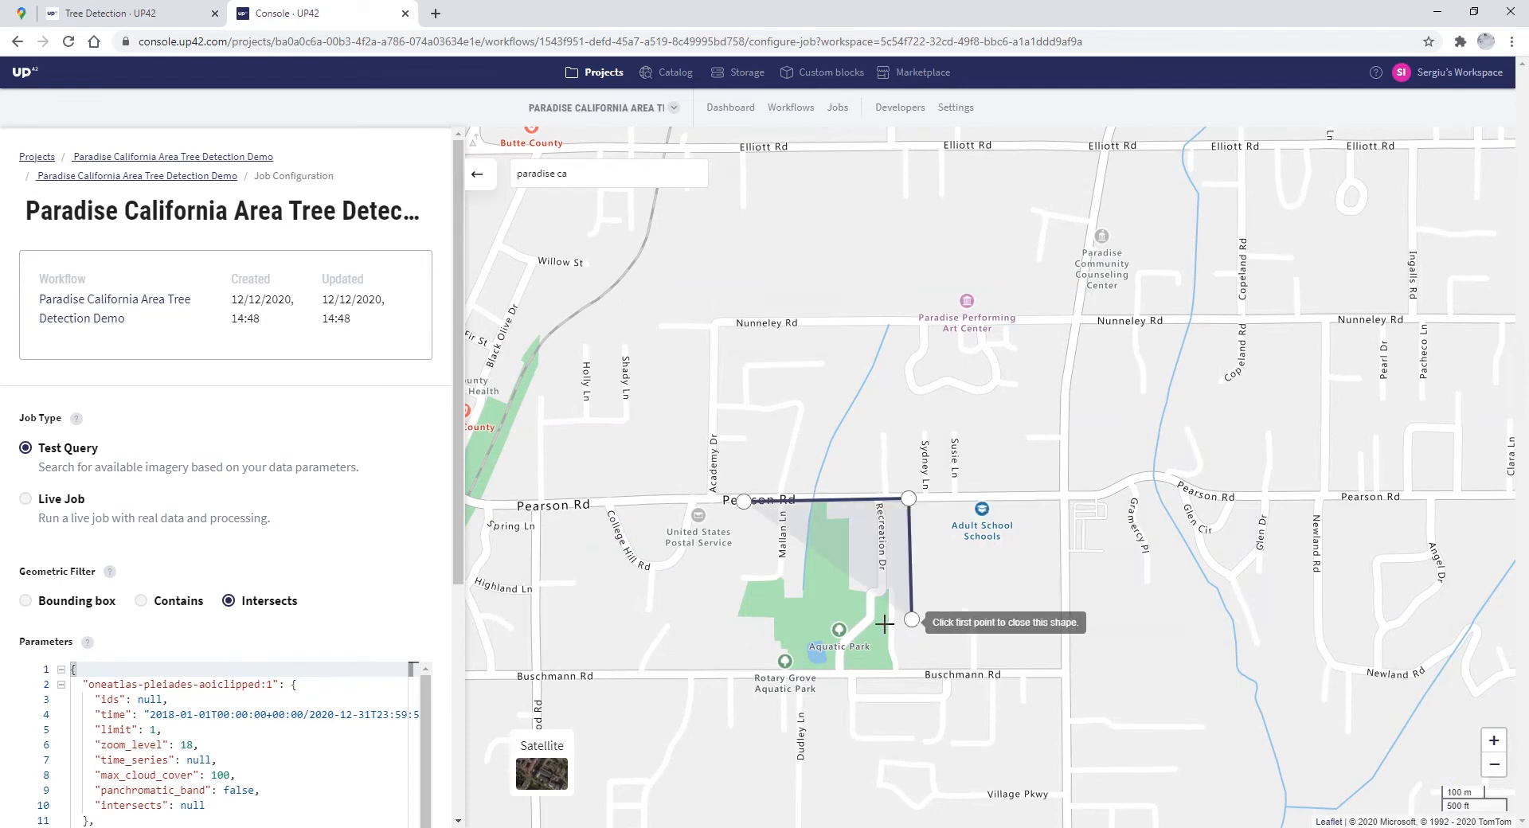
pyautogui.click(743, 621)
pyautogui.click(743, 501)
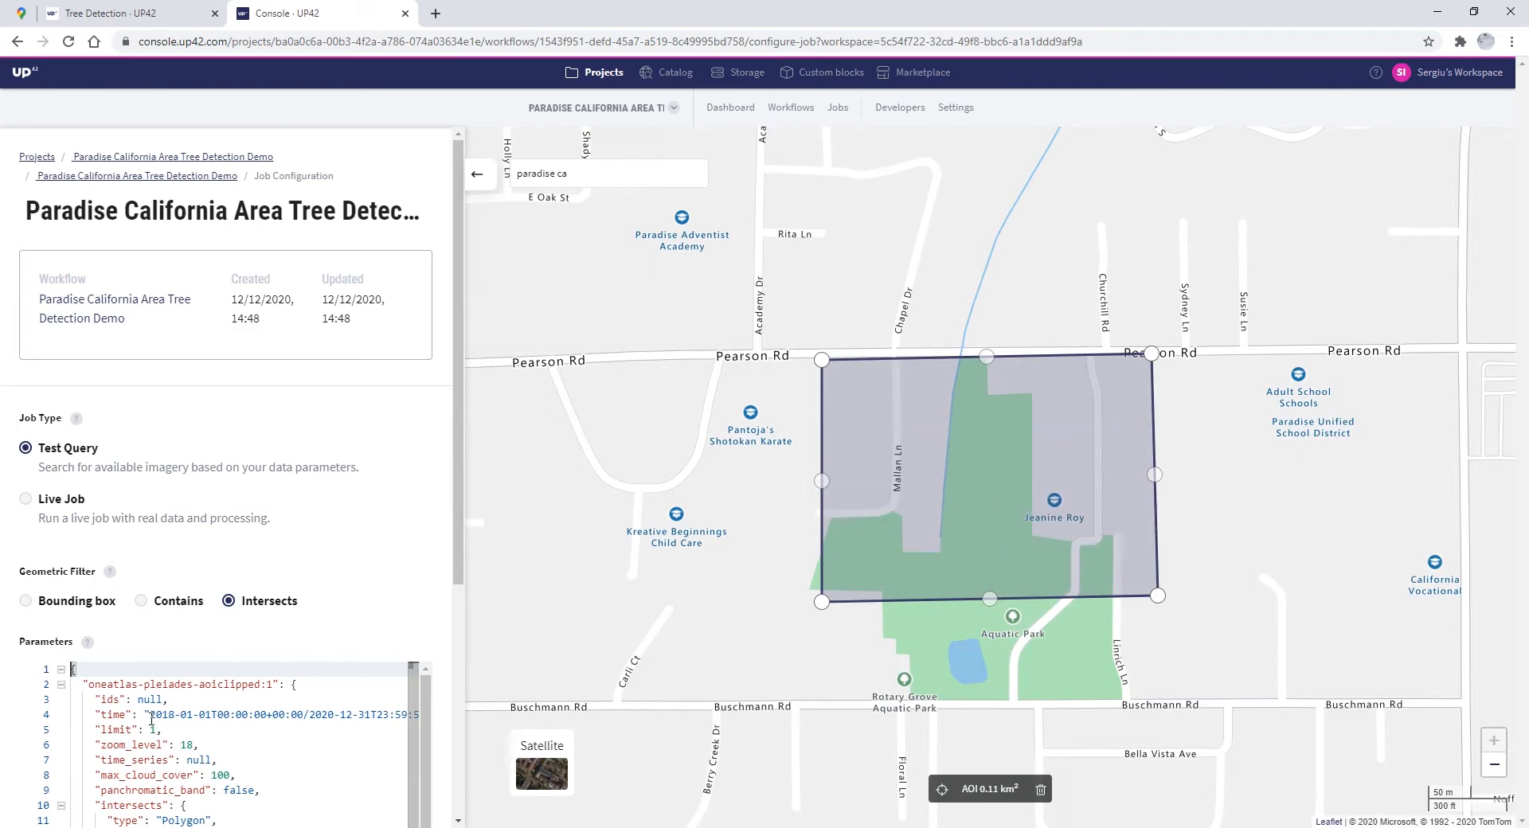
# Set max_cloud_cover to 10 in the Pléiades data block's job parameters.
pyautogui.scroll(-1, 324, 716)
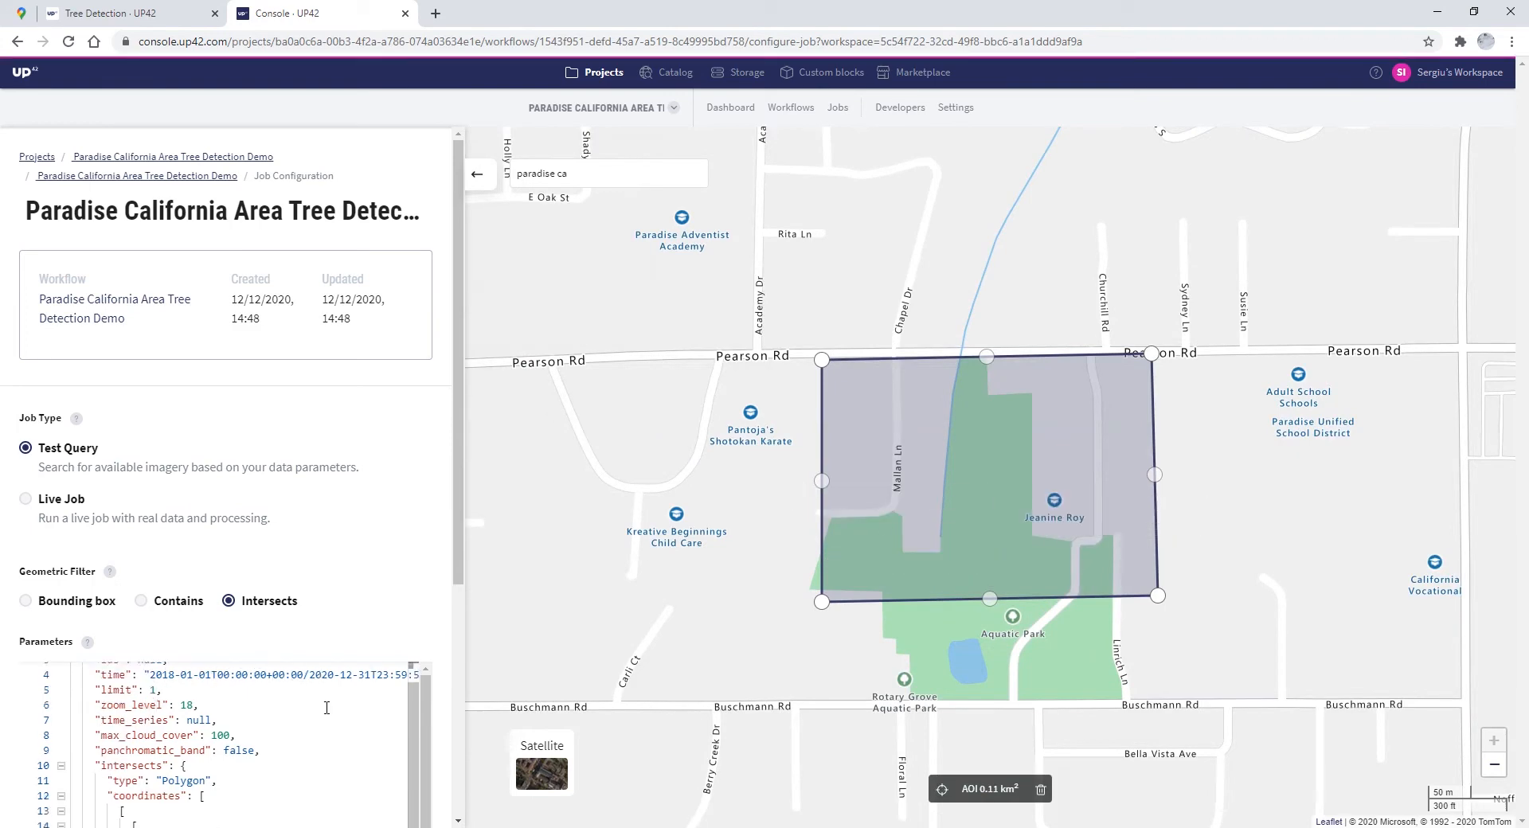
pyautogui.scroll(-2, 430, 574)
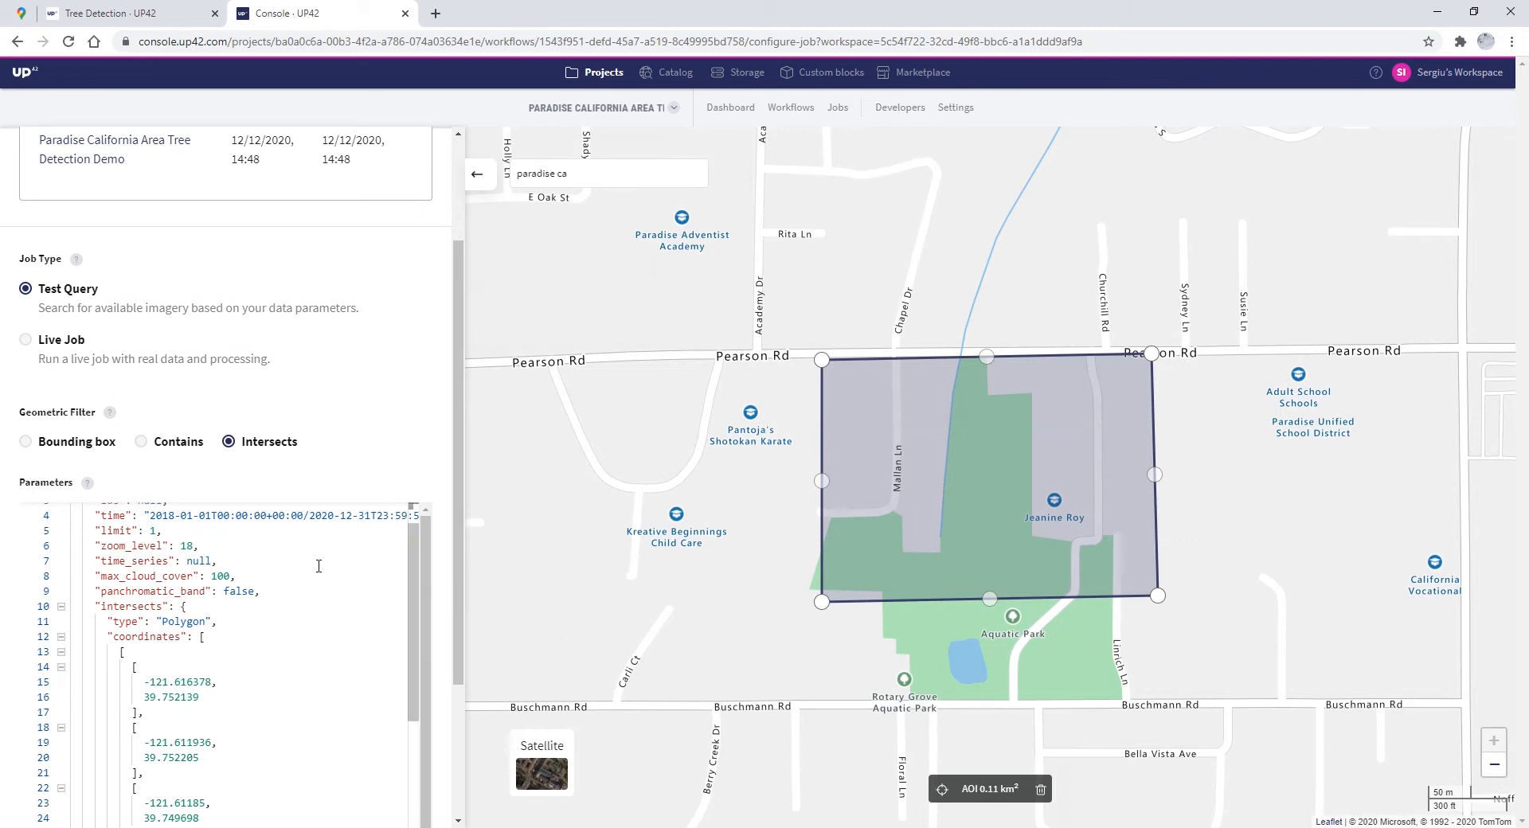
pyautogui.click(319, 563)
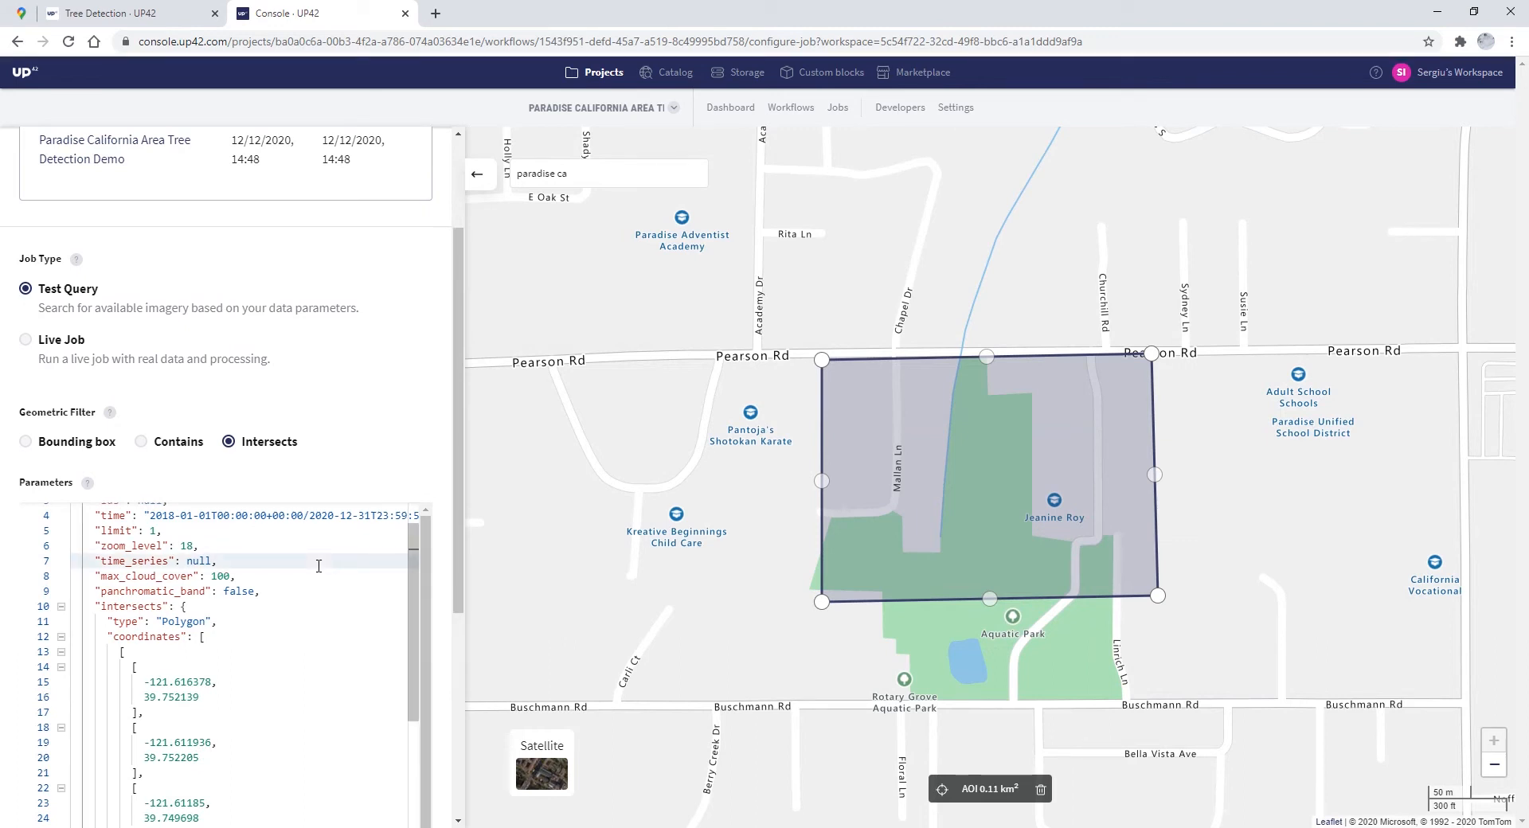
pyautogui.click(222, 577)
pyautogui.press('BackSpace')
pyautogui.press('BackSpace')
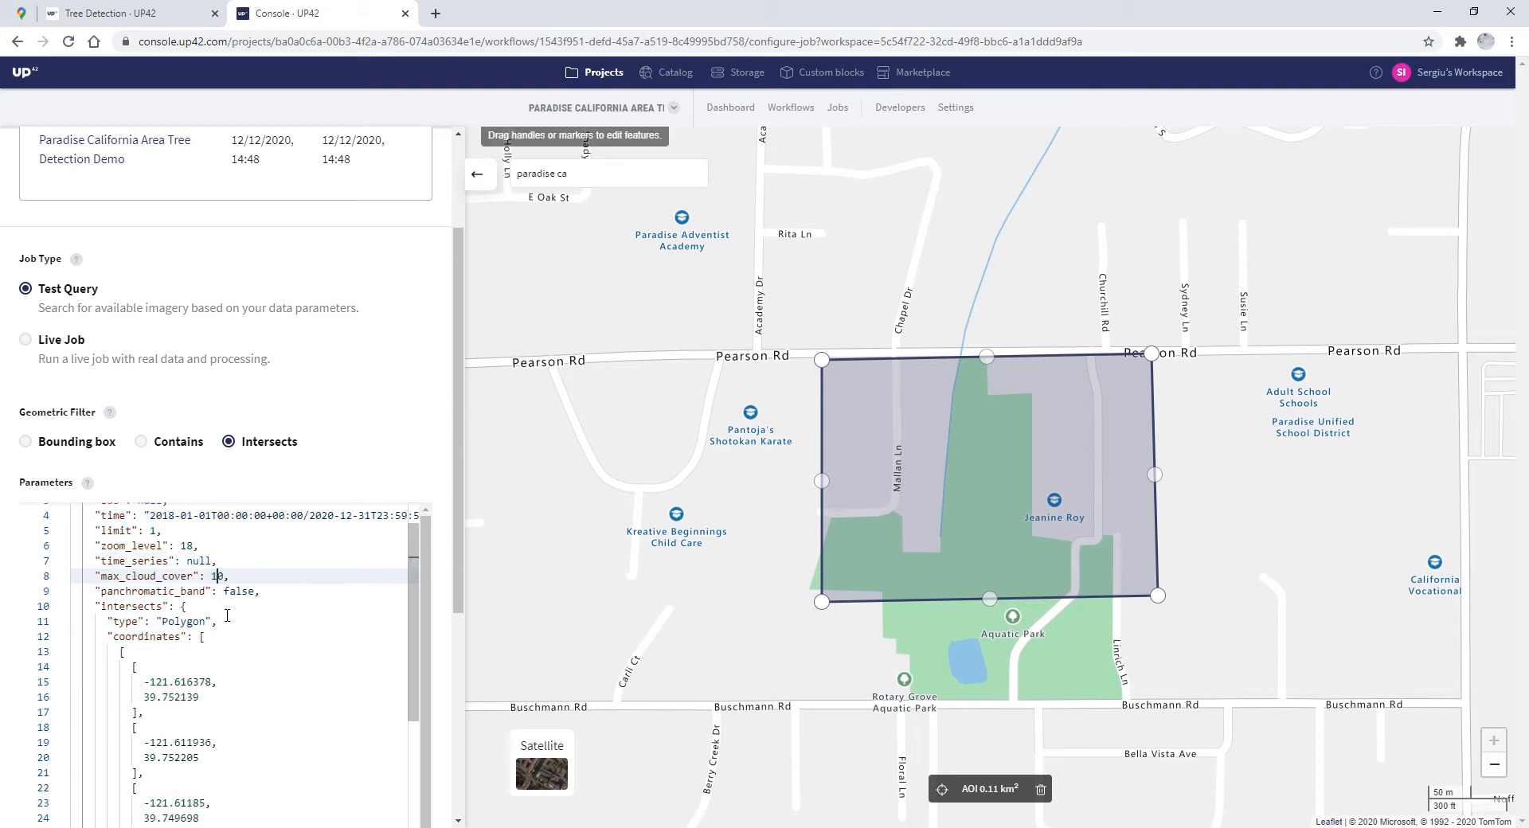
# Set max_cloud_cover to 20 in the Pléiades data block's job parameters.
pyautogui.write('2')
pyautogui.doubleClick(239, 591)
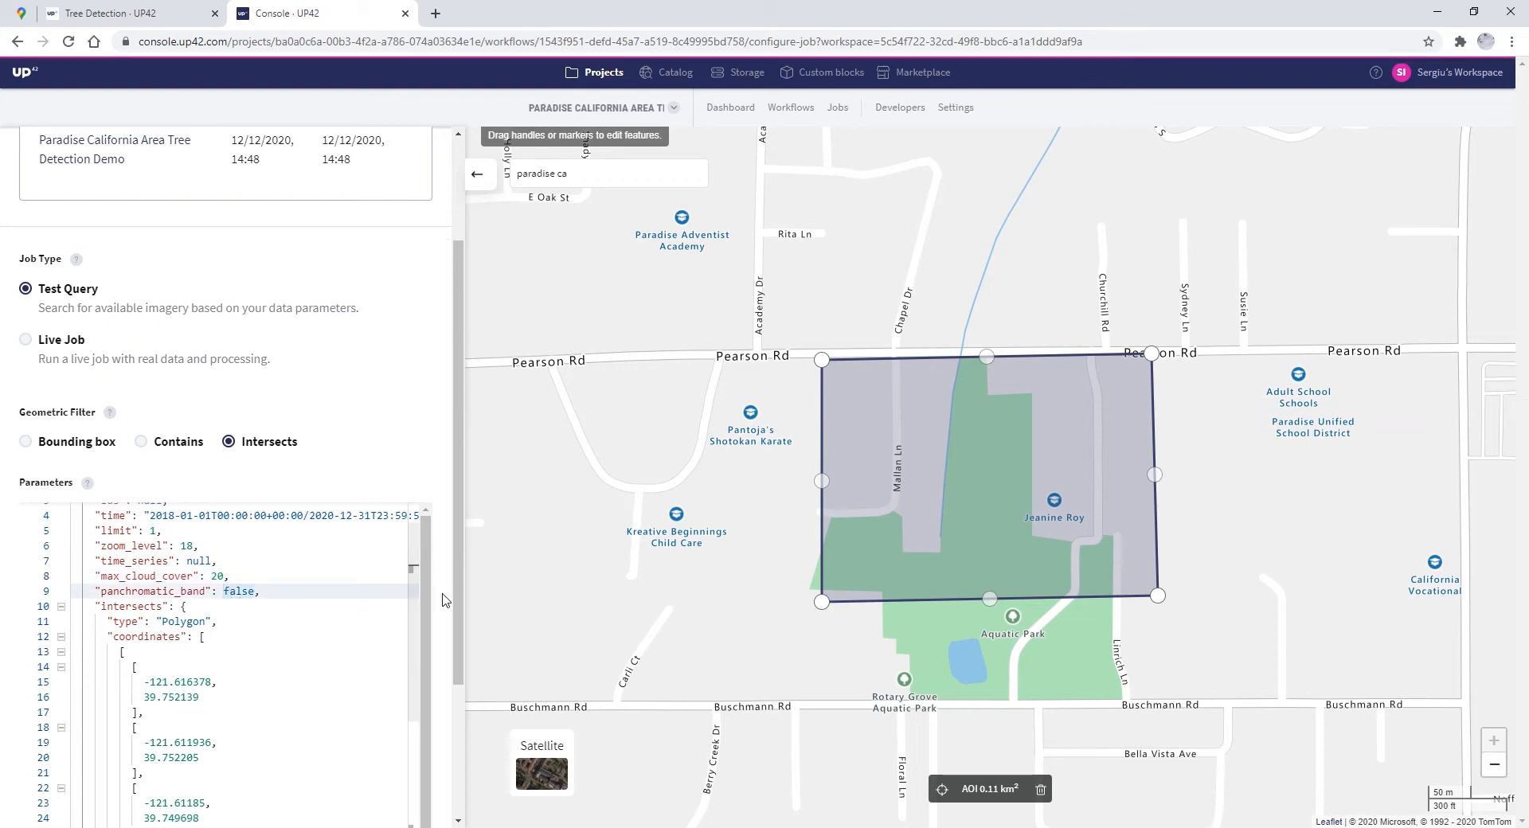
# Run the configured job as a test query and launch it again as a real job.
pyautogui.scroll(-2, 444, 601)
pyautogui.scroll(-5, 375, 578)
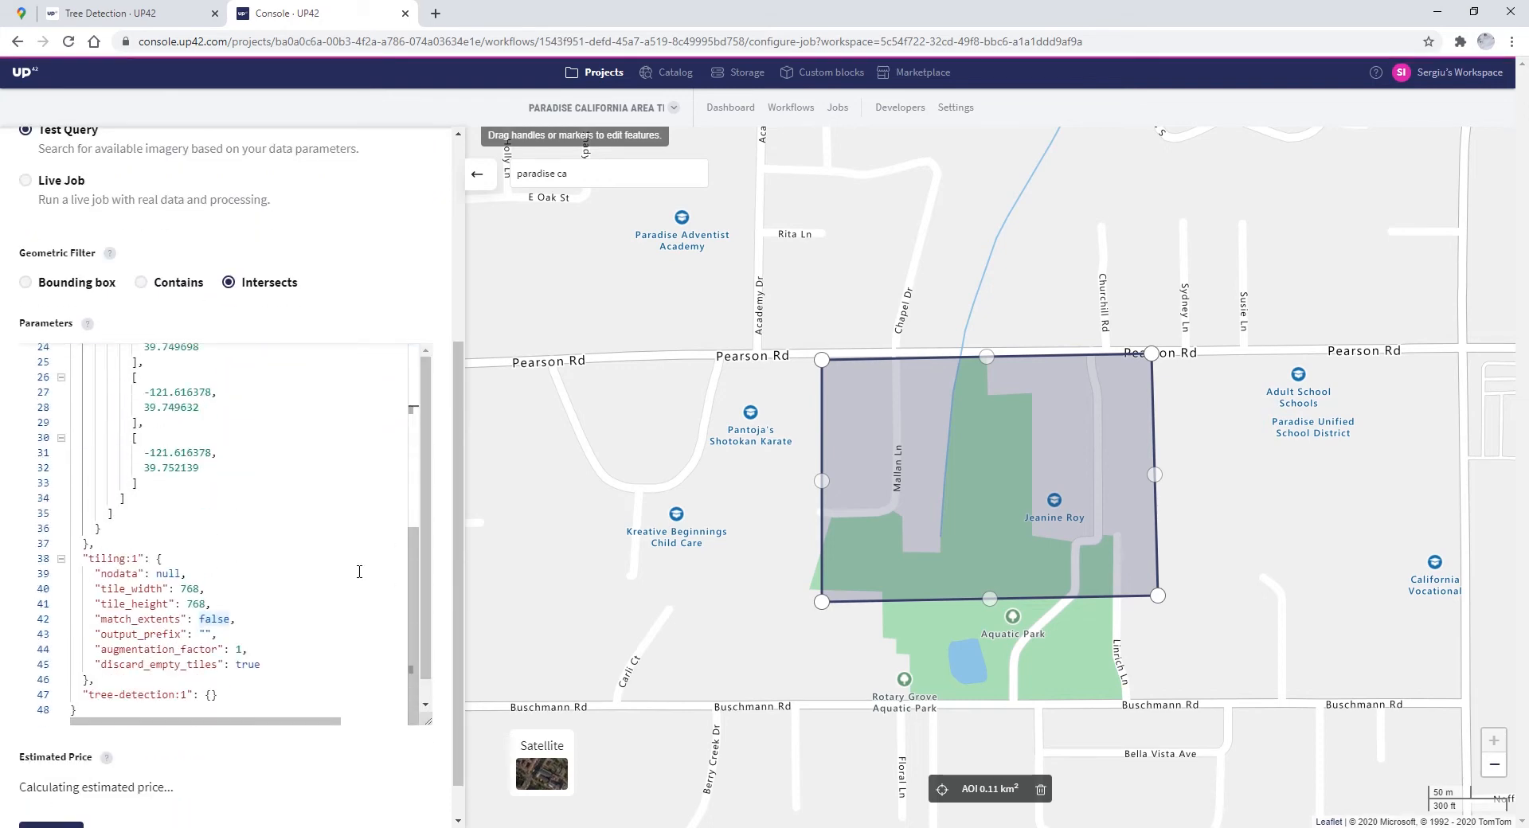
pyautogui.scroll(-1, 359, 572)
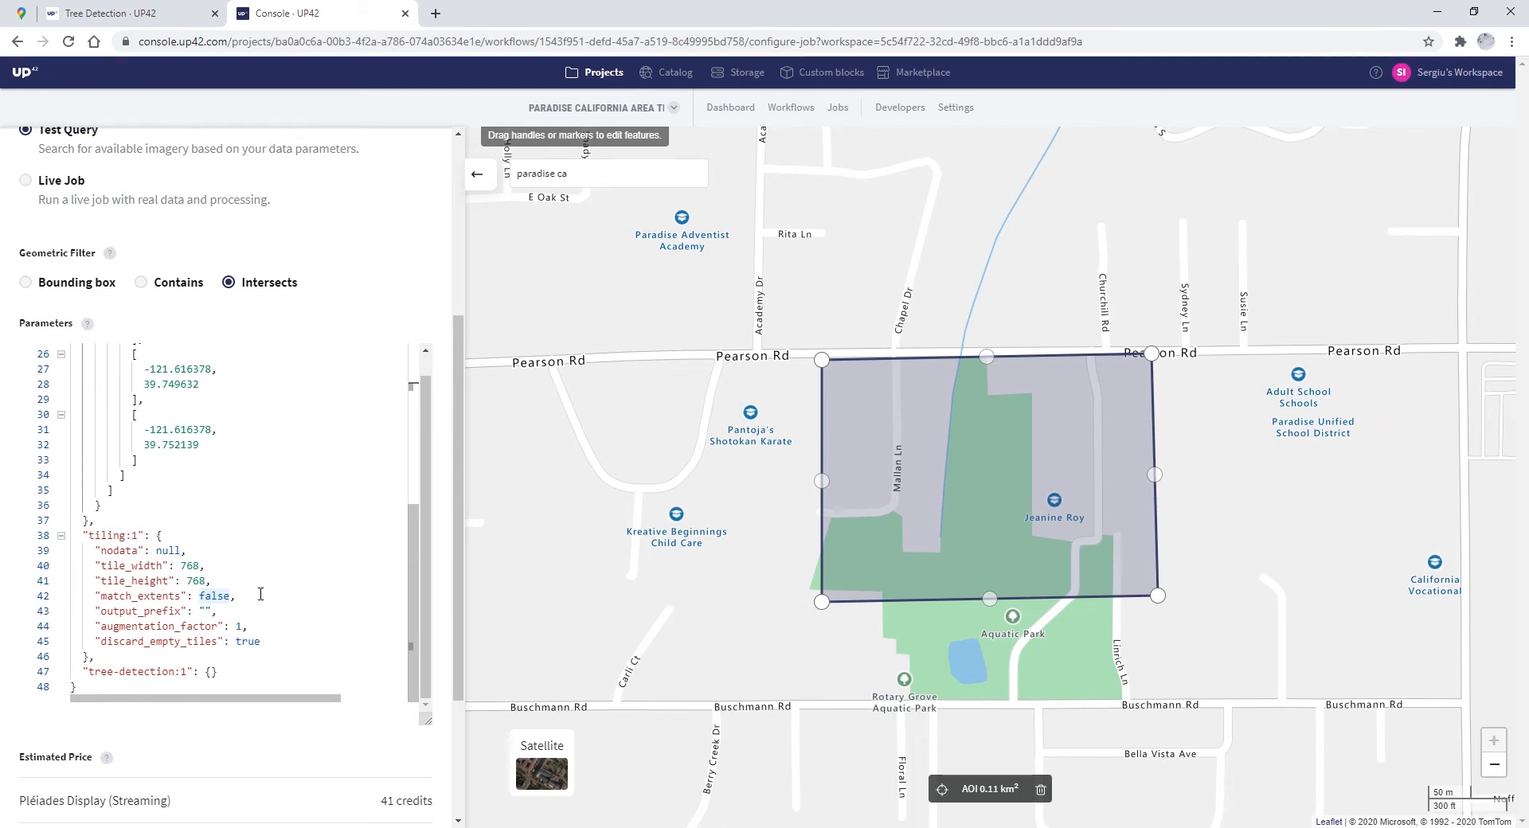
pyautogui.scroll(-1, 261, 594)
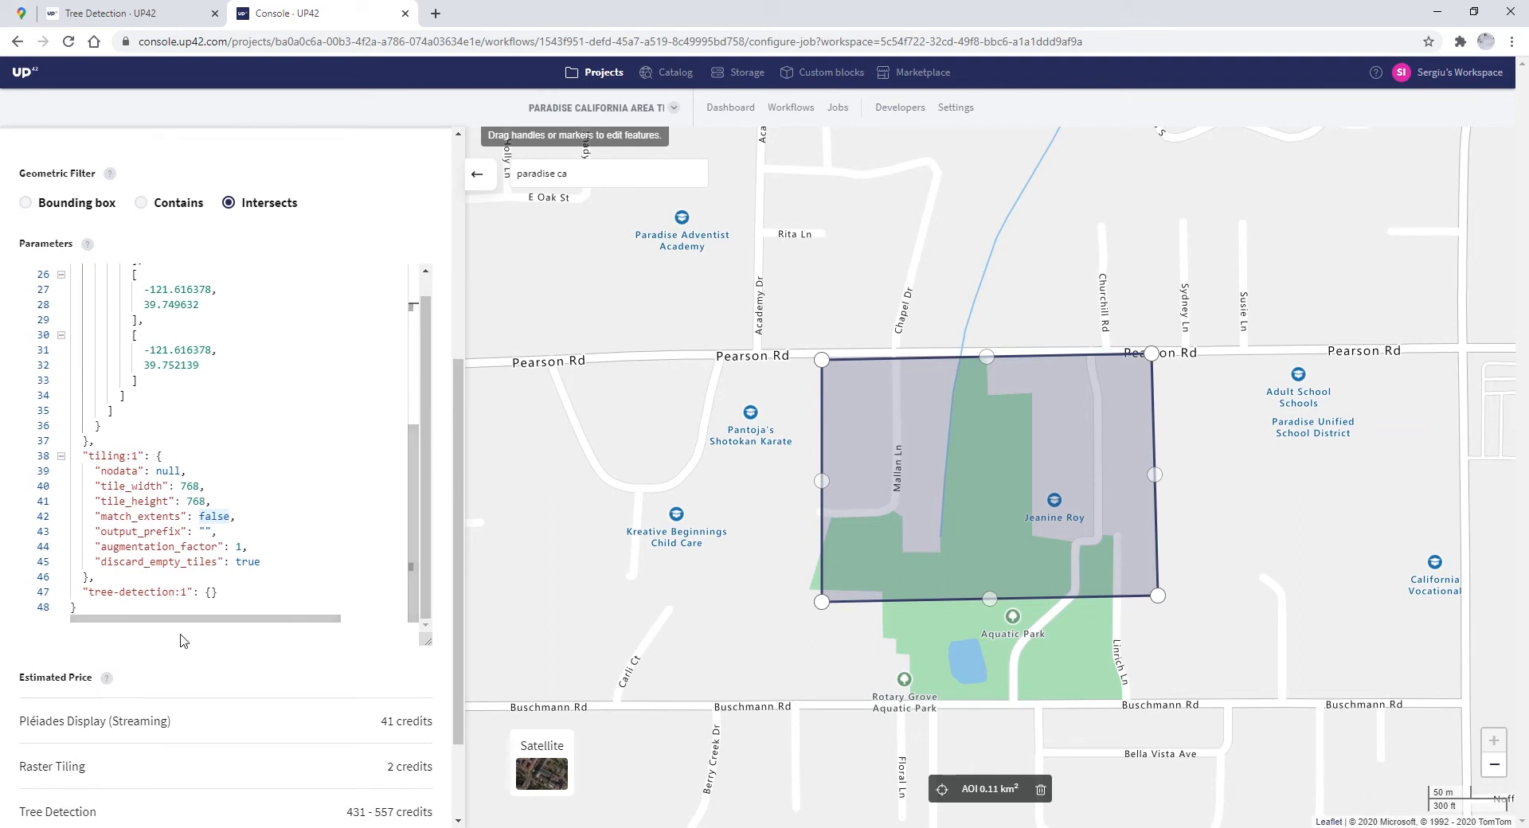
pyautogui.scroll(-2, 227, 599)
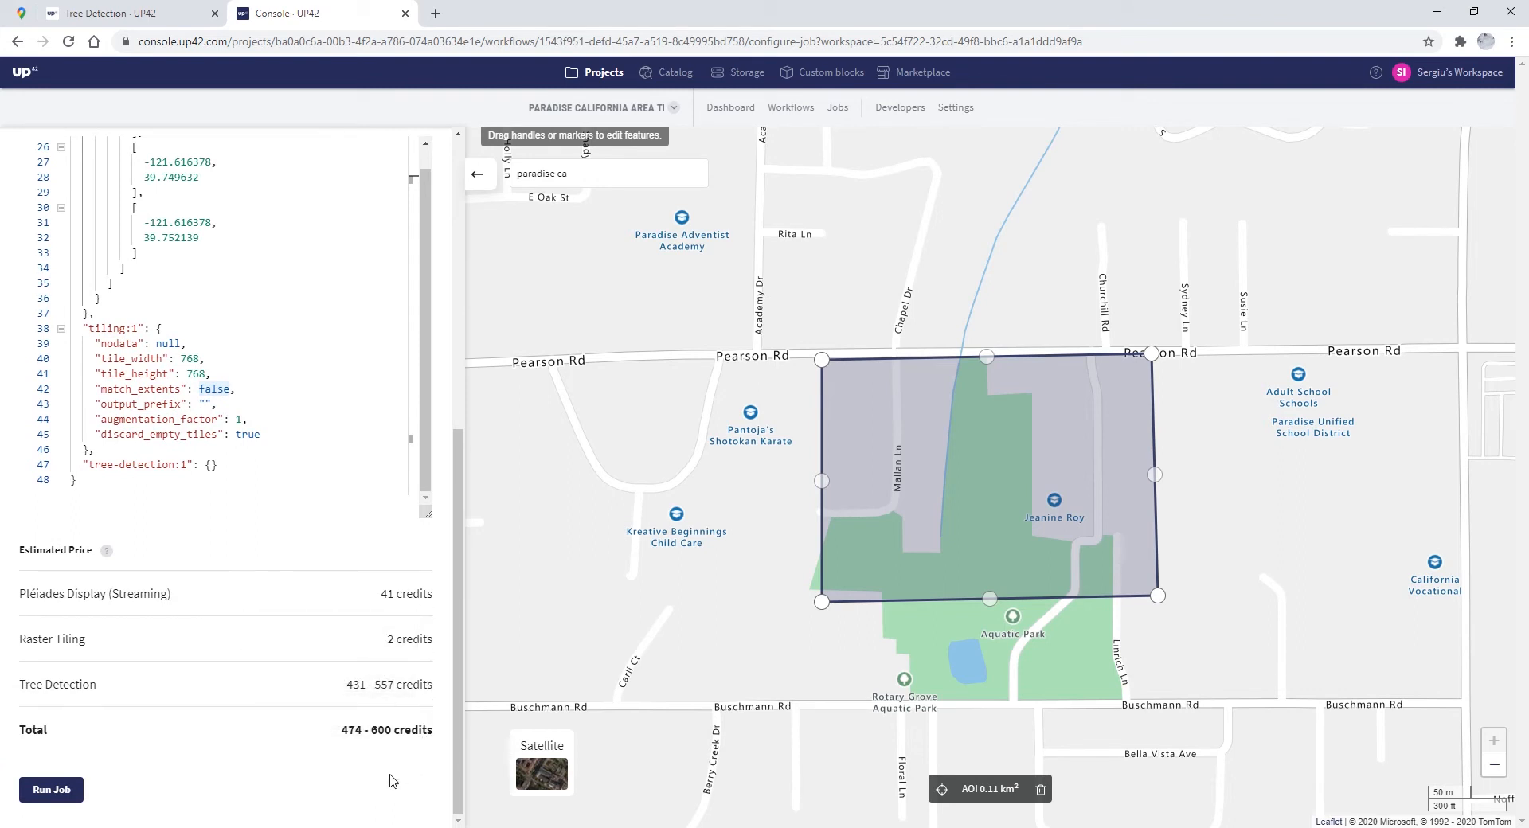
pyautogui.click(70, 791)
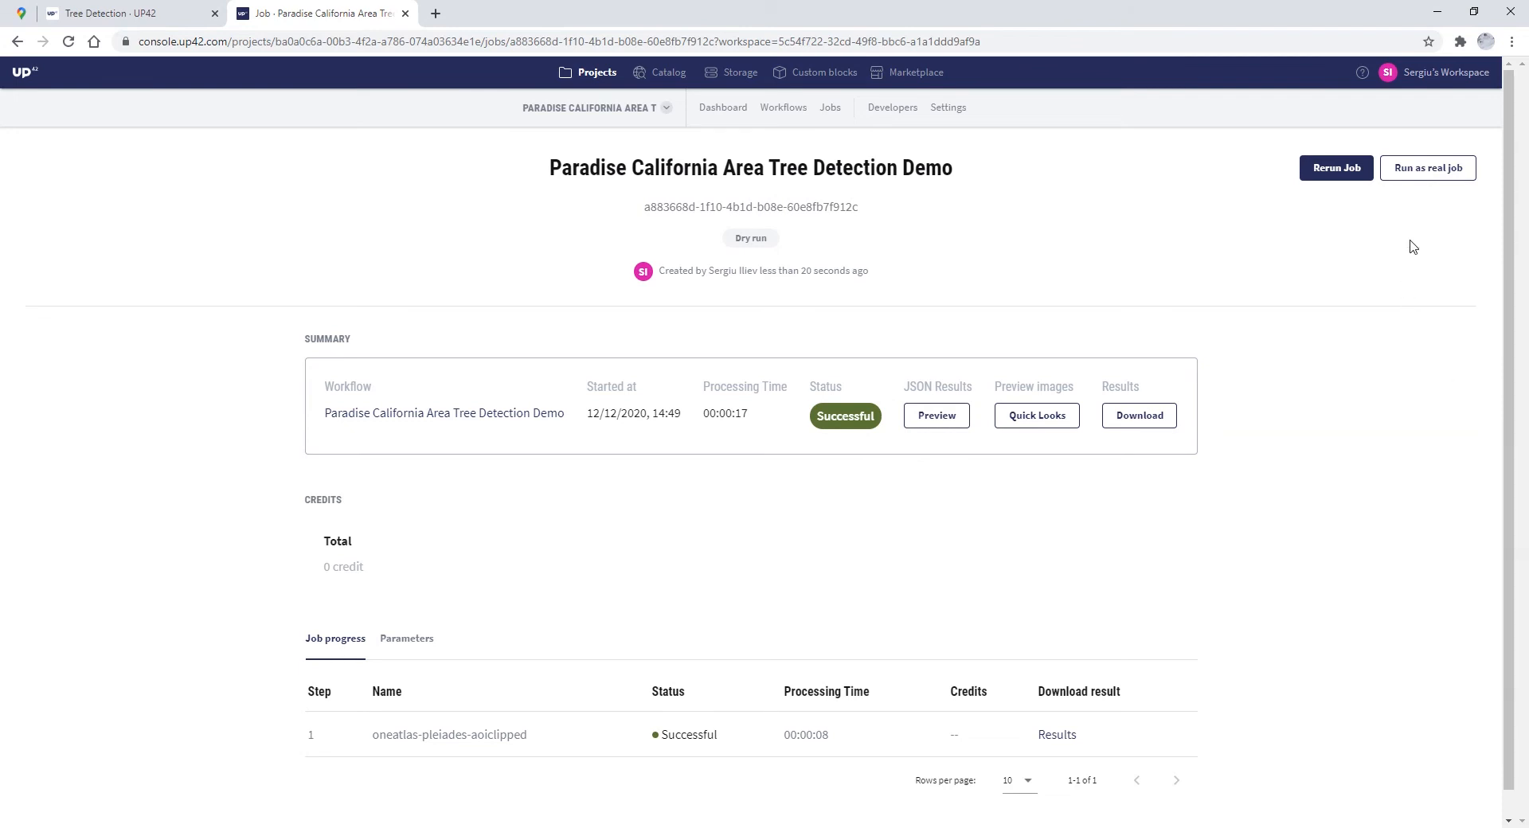
pyautogui.click(1425, 179)
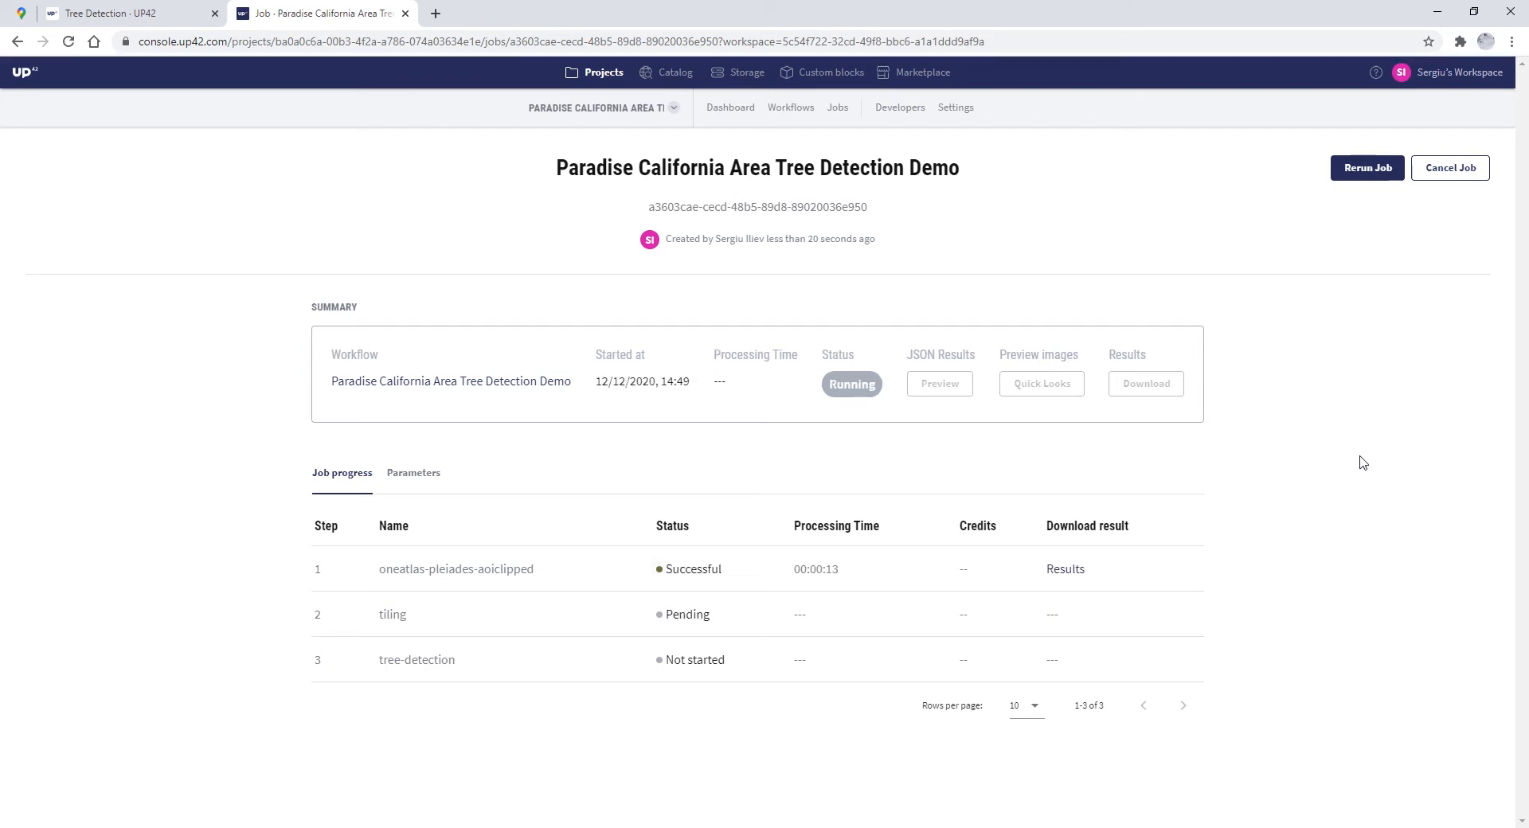
# Download the oneatlas-pleiades-aoiclipped results and load the extracted image as a layer in QGIS.
pyautogui.click(1067, 570)
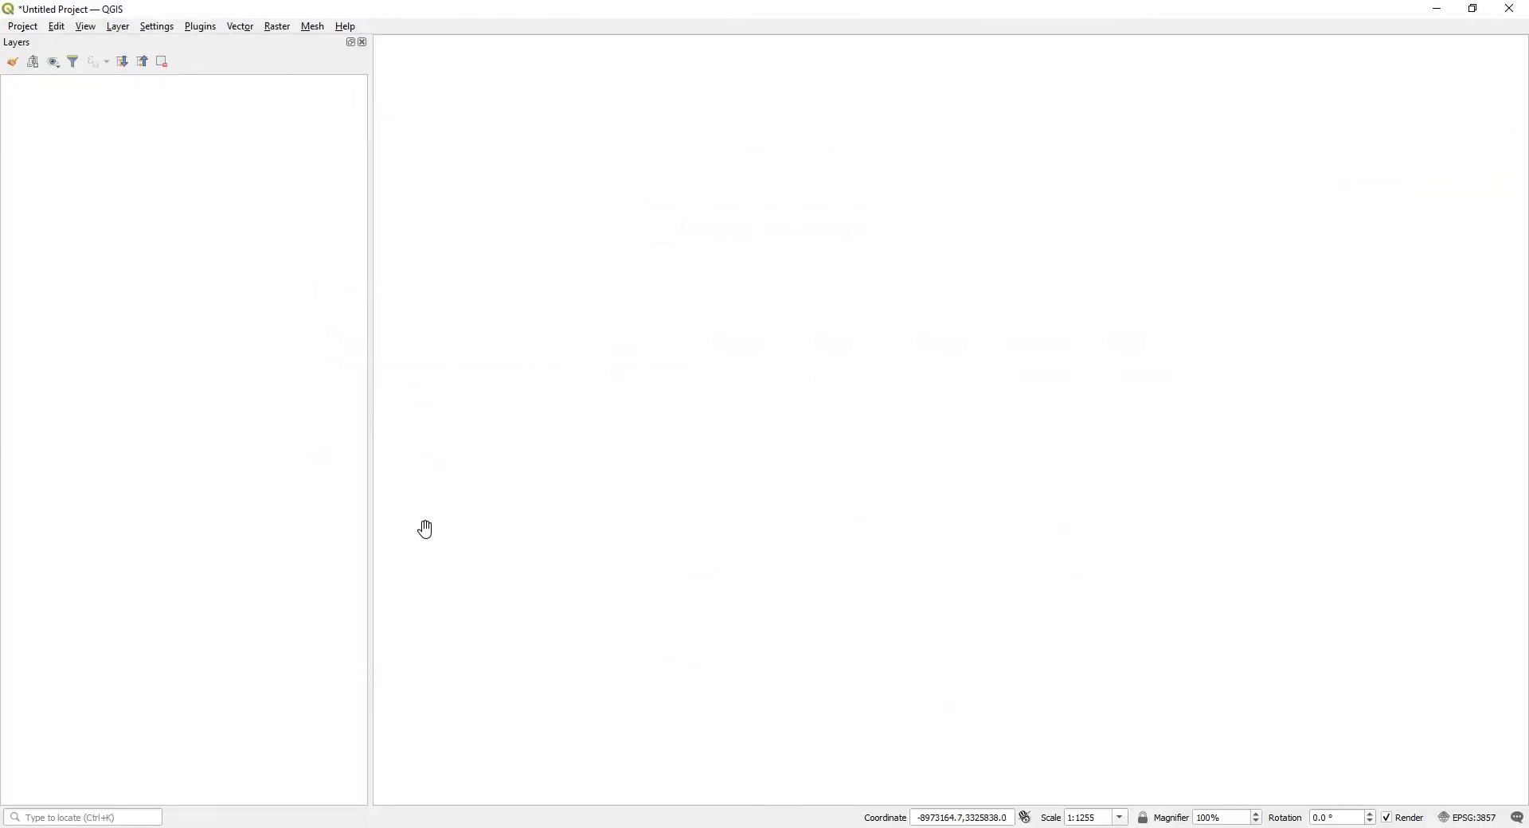
pyautogui.moveTo(144, 324); pyautogui.dragTo(158, 356)
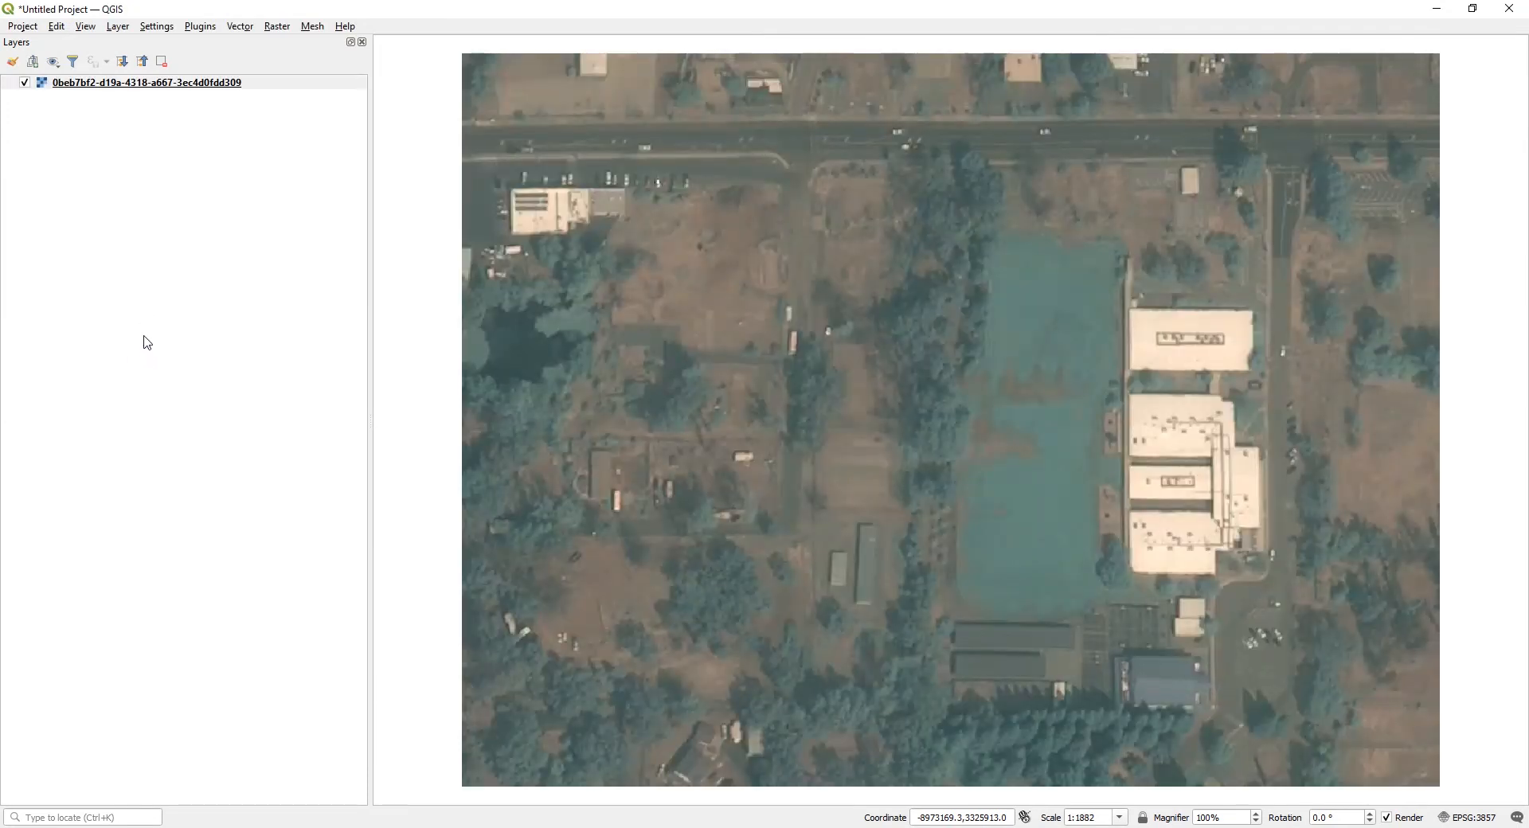
# Download the tree-detection results from the UP42 job page and add both output rasters above the Pléiades image in QGIS.
pyautogui.moveTo(347, 827)
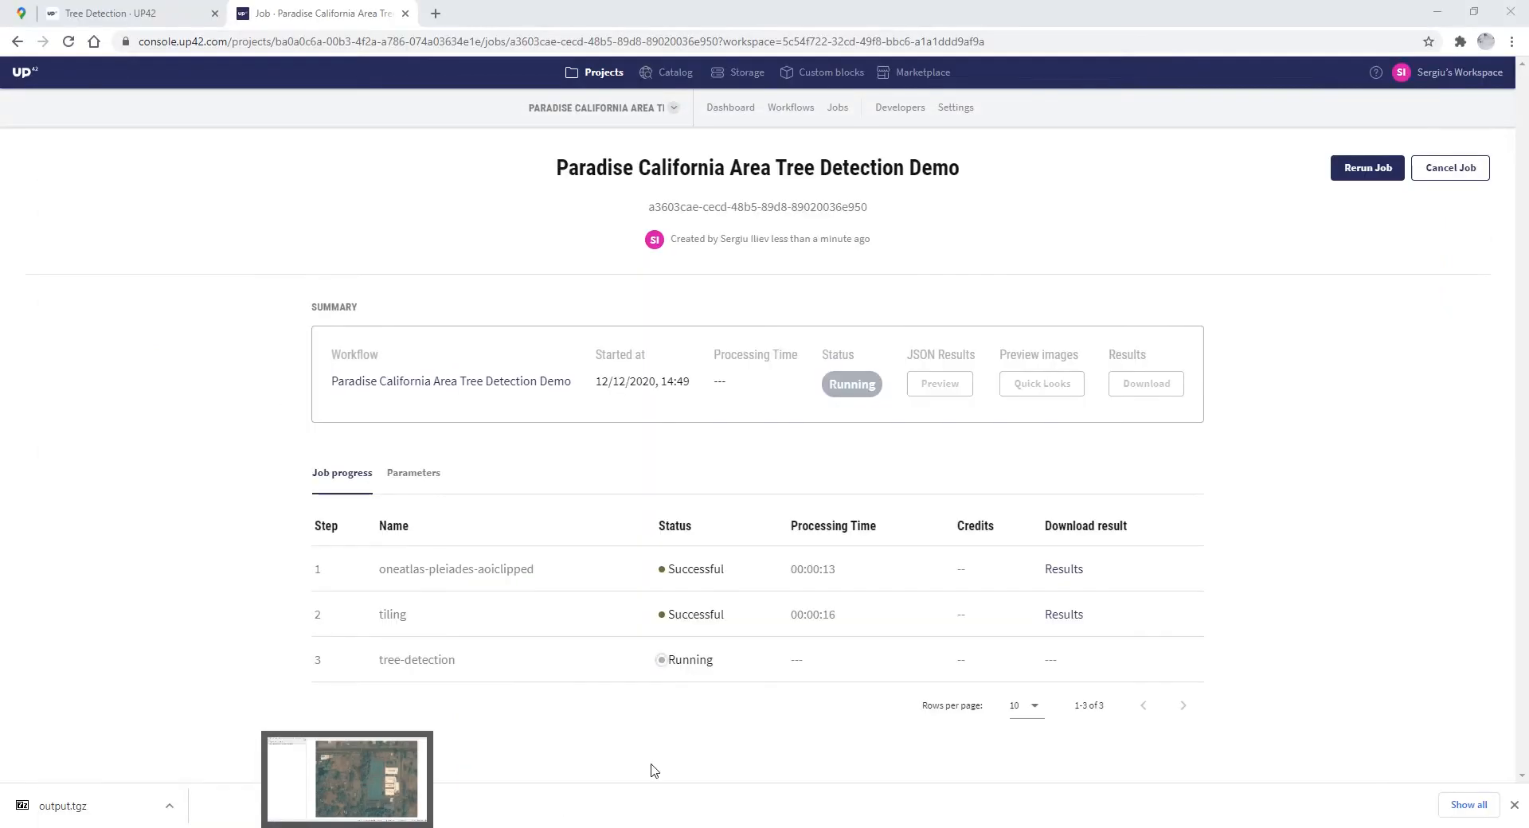
pyautogui.scroll(-3, 799, 573)
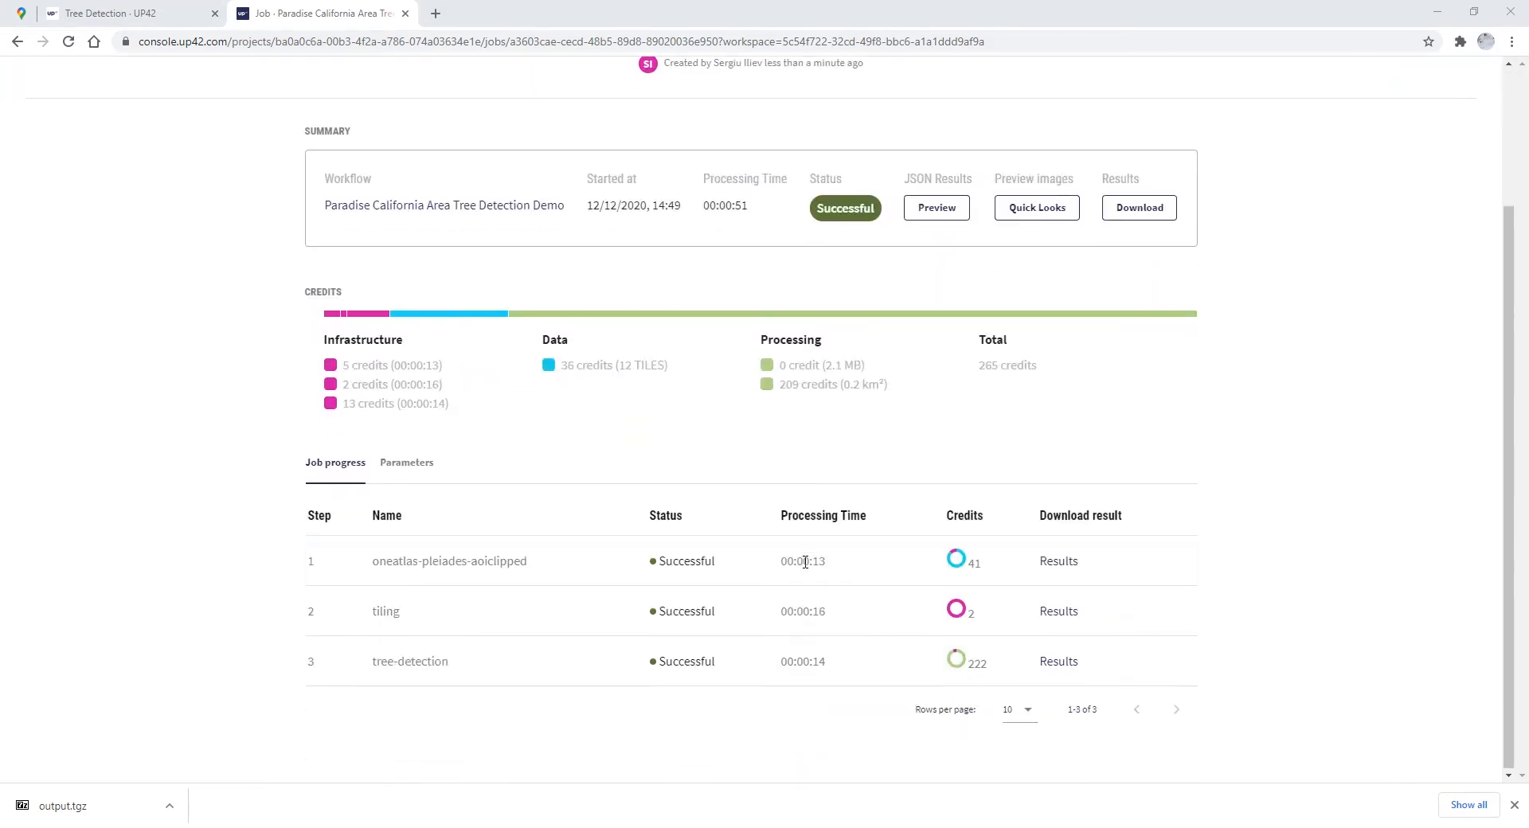
pyautogui.click(1058, 667)
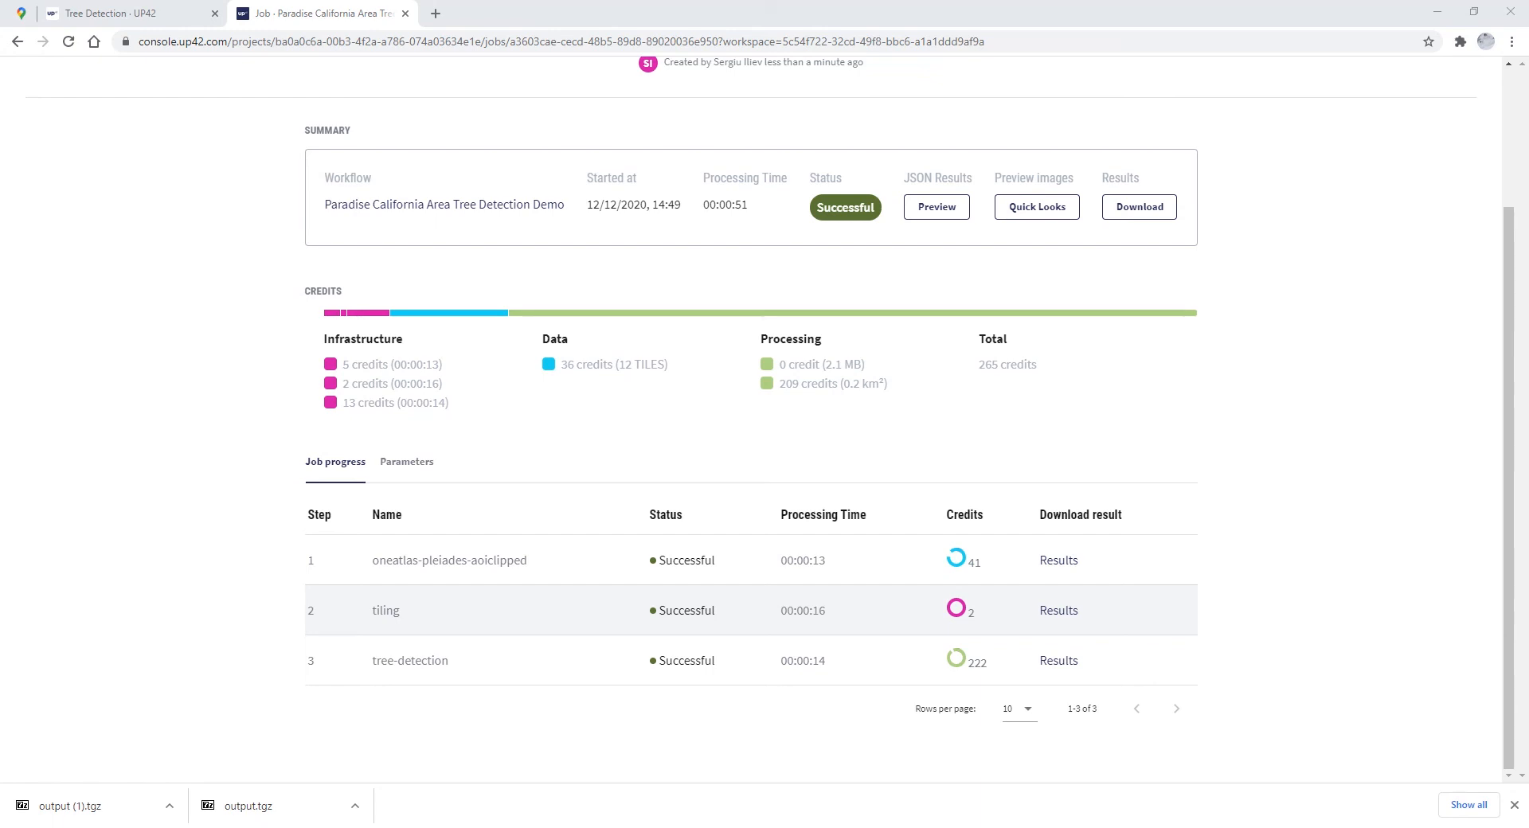
pyautogui.moveTo(64, 582); pyautogui.dragTo(237, 199)
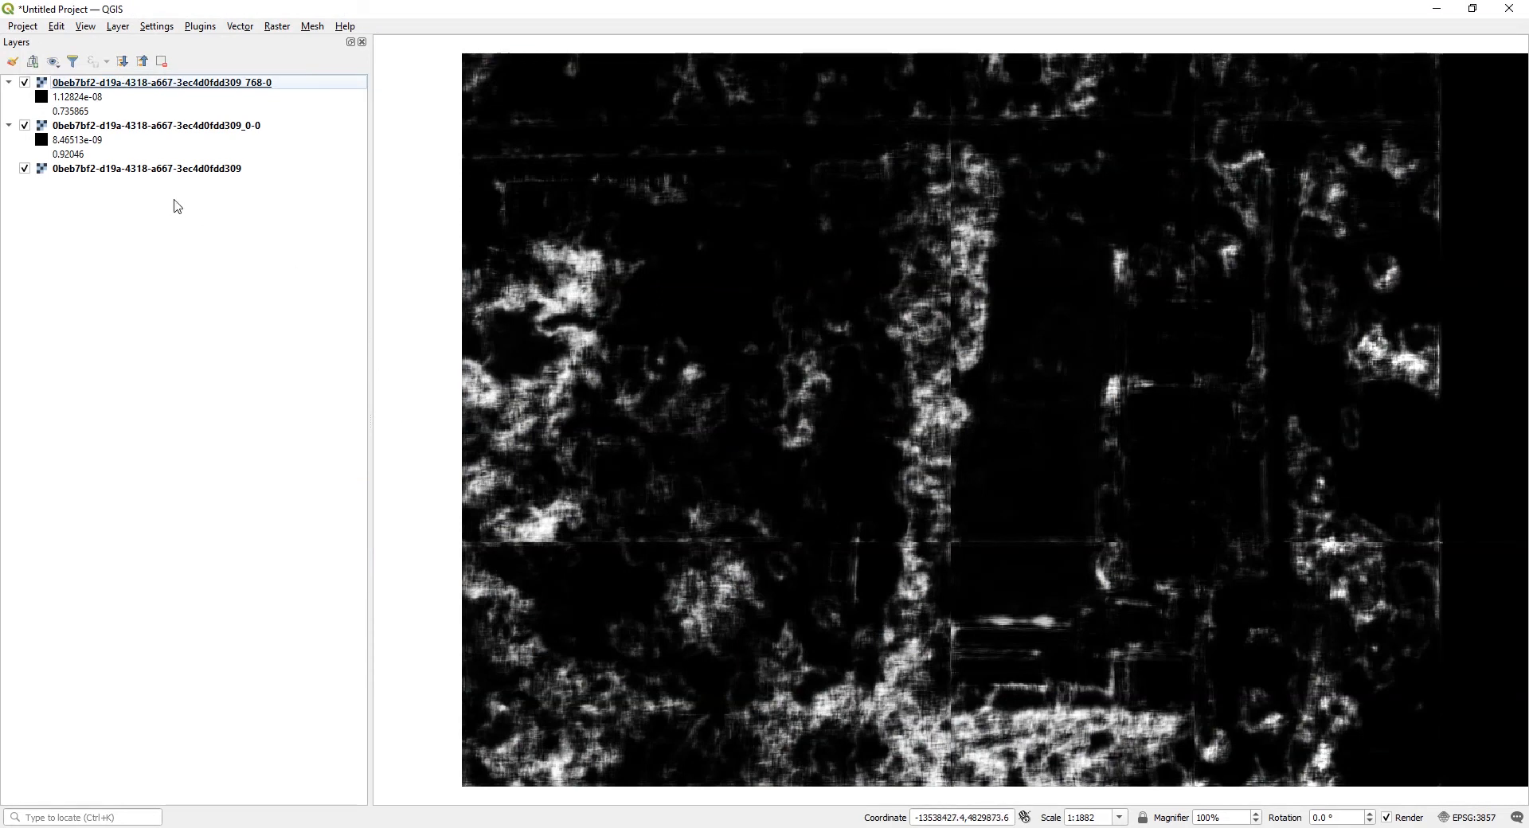
# Toggle the visibility of the 0-0 tree-detection raster repeatedly to compare the detected trees with the Pléiades image beneath.
pyautogui.click(24, 125)
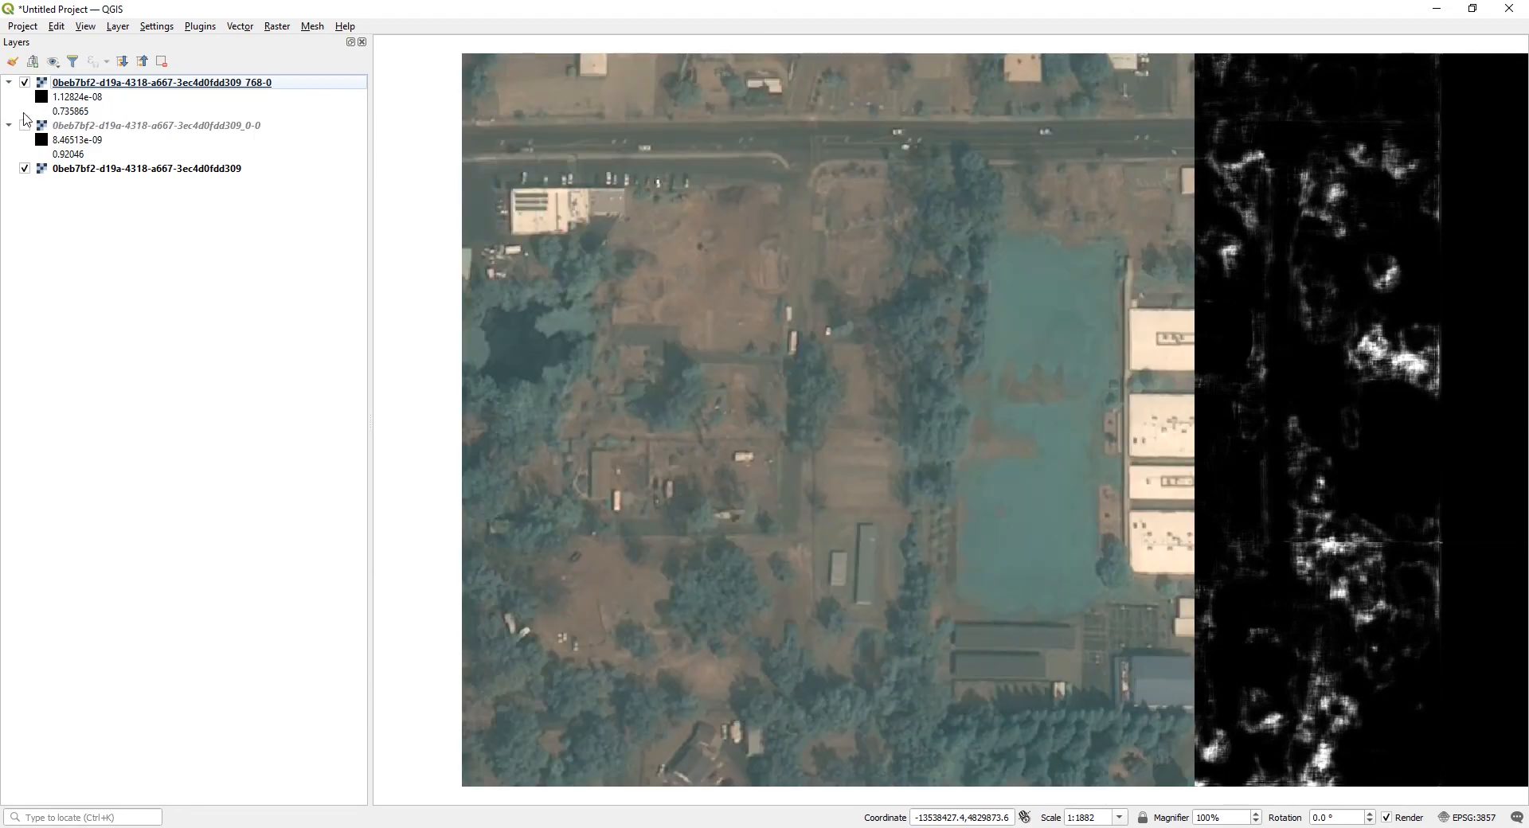
pyautogui.click(25, 128)
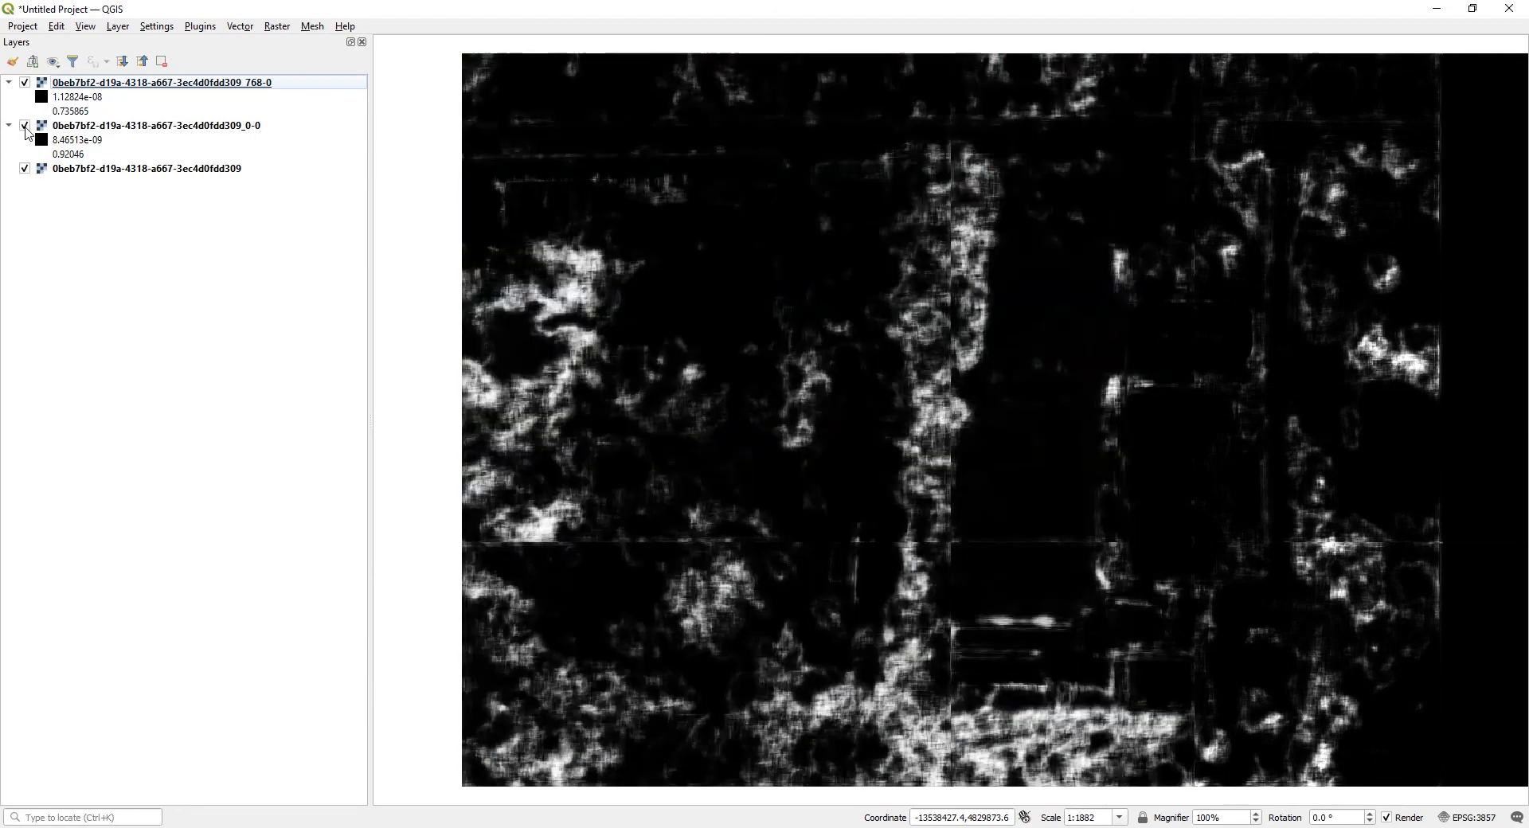
pyautogui.click(25, 128)
pyautogui.click(26, 128)
pyautogui.click(25, 129)
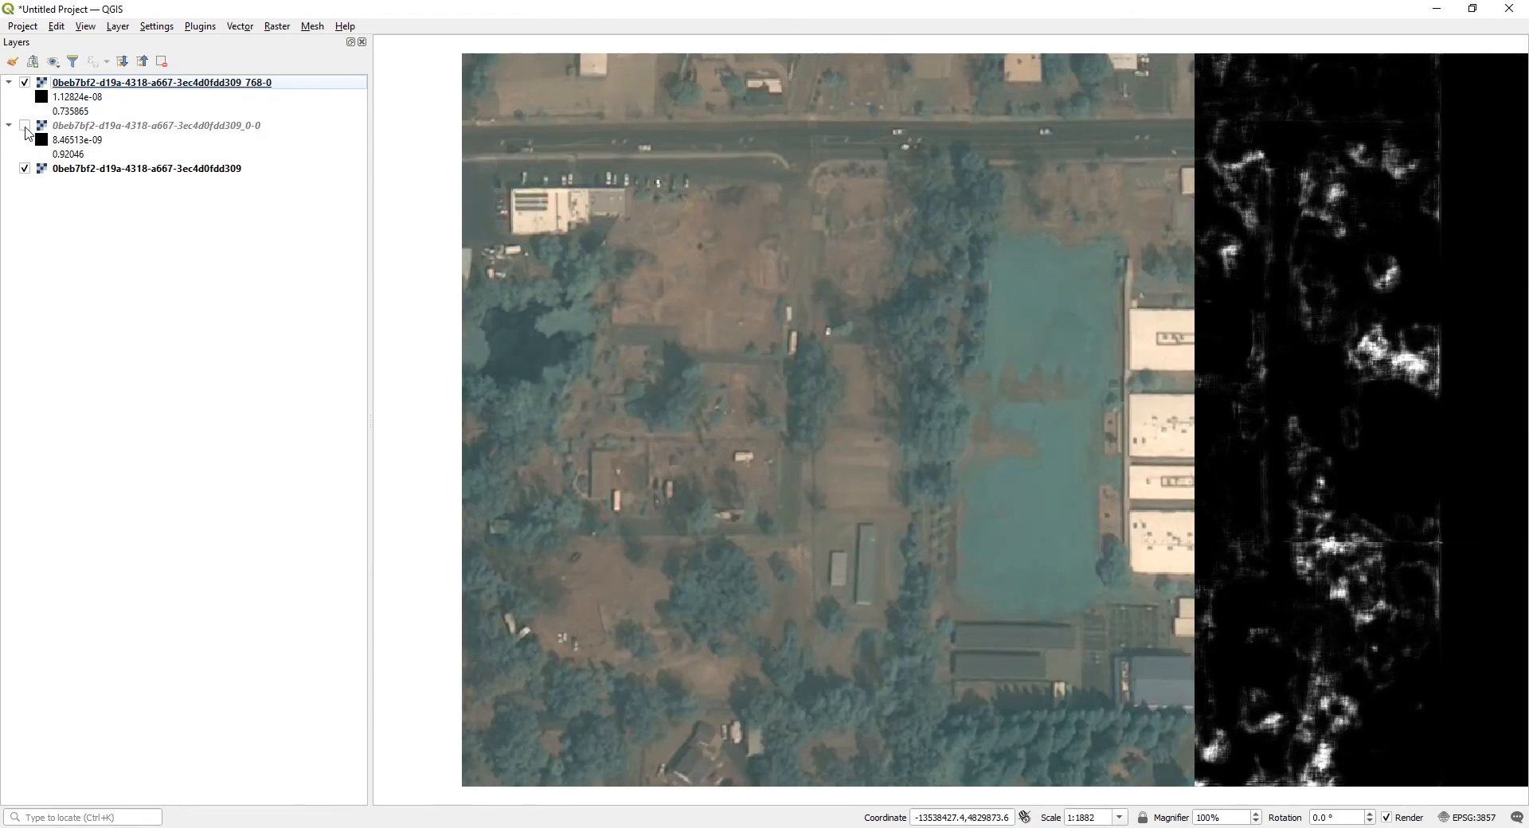
pyautogui.click(26, 128)
pyautogui.click(25, 128)
pyautogui.click(26, 128)
pyautogui.click(26, 128)
pyautogui.click(25, 128)
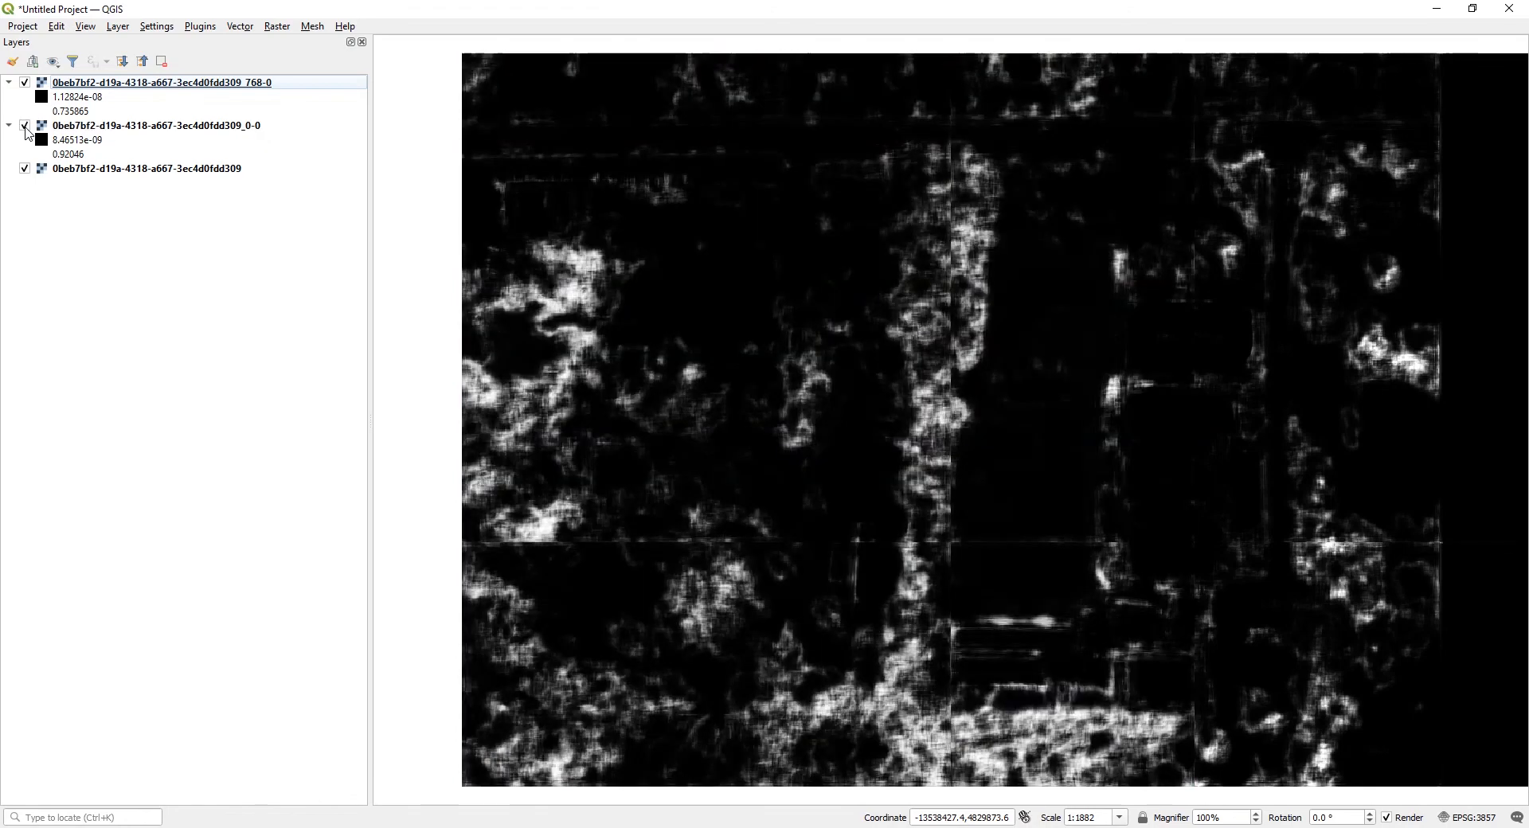
pyautogui.click(26, 129)
pyautogui.click(25, 129)
pyautogui.click(25, 169)
pyautogui.click(25, 169)
pyautogui.click(25, 126)
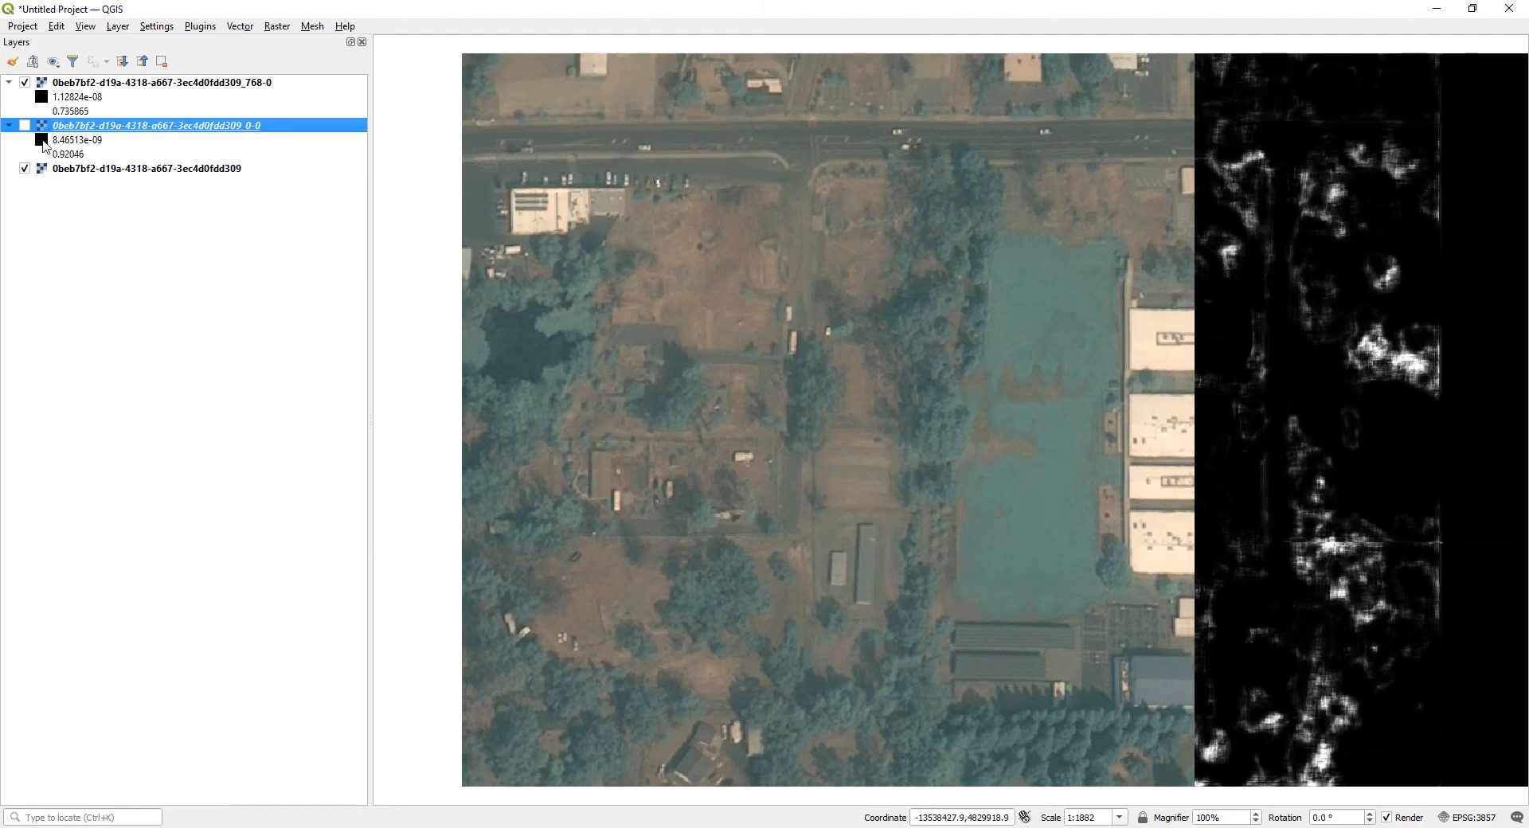
pyautogui.click(25, 126)
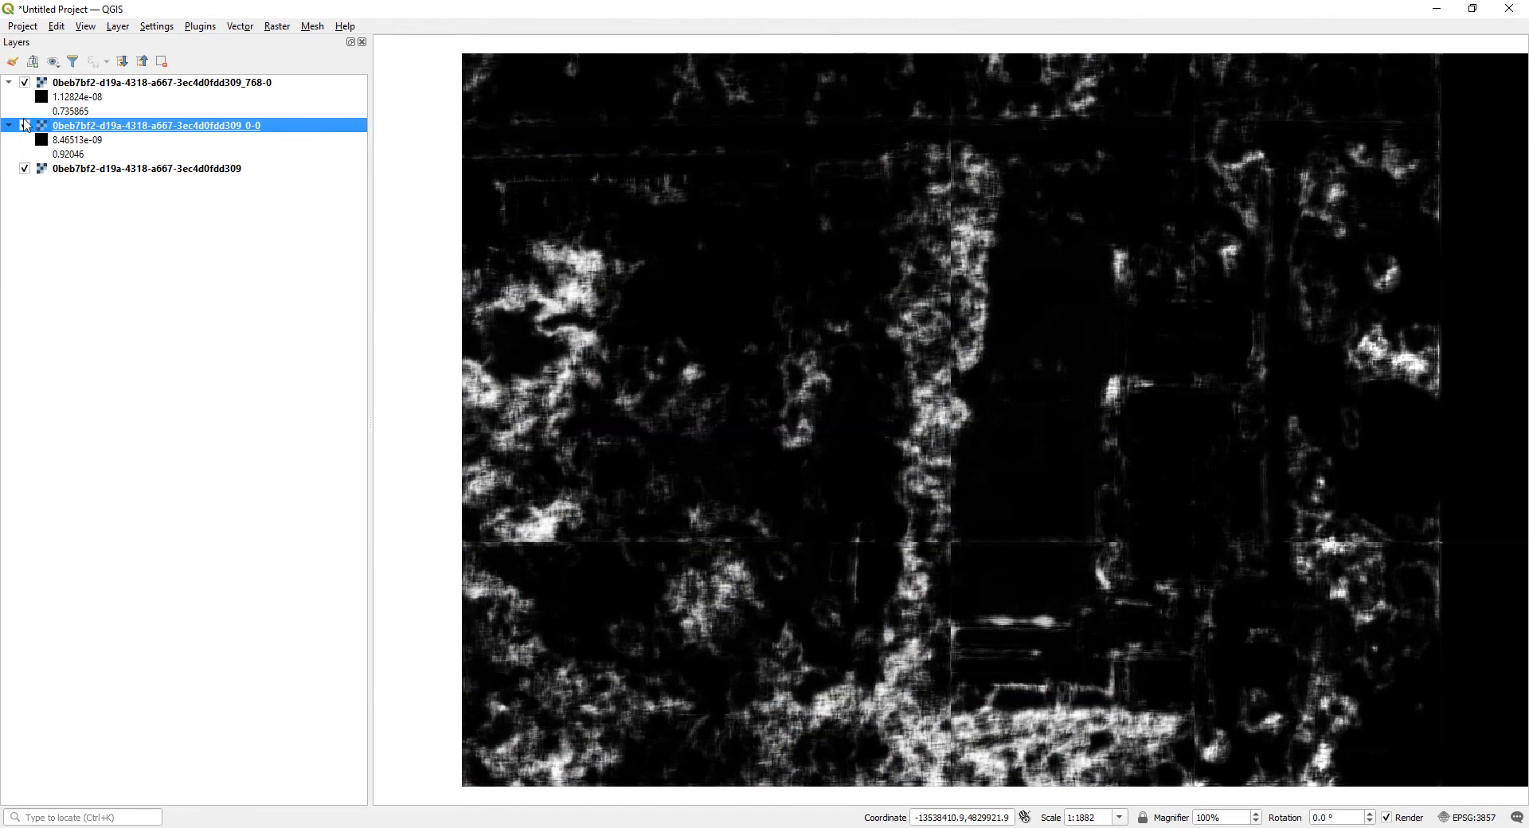
pyautogui.click(25, 126)
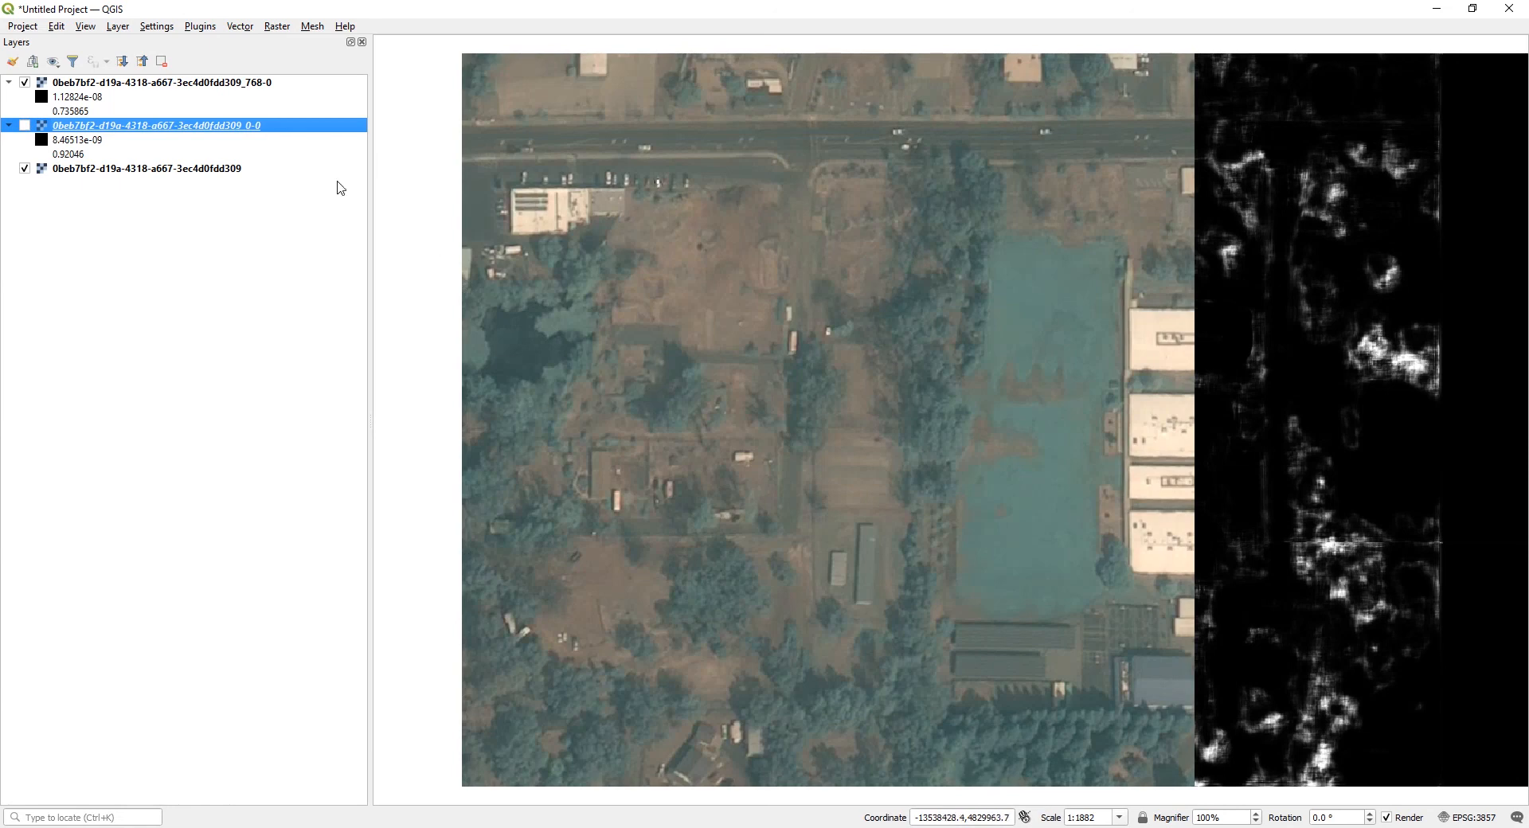
pyautogui.click(24, 126)
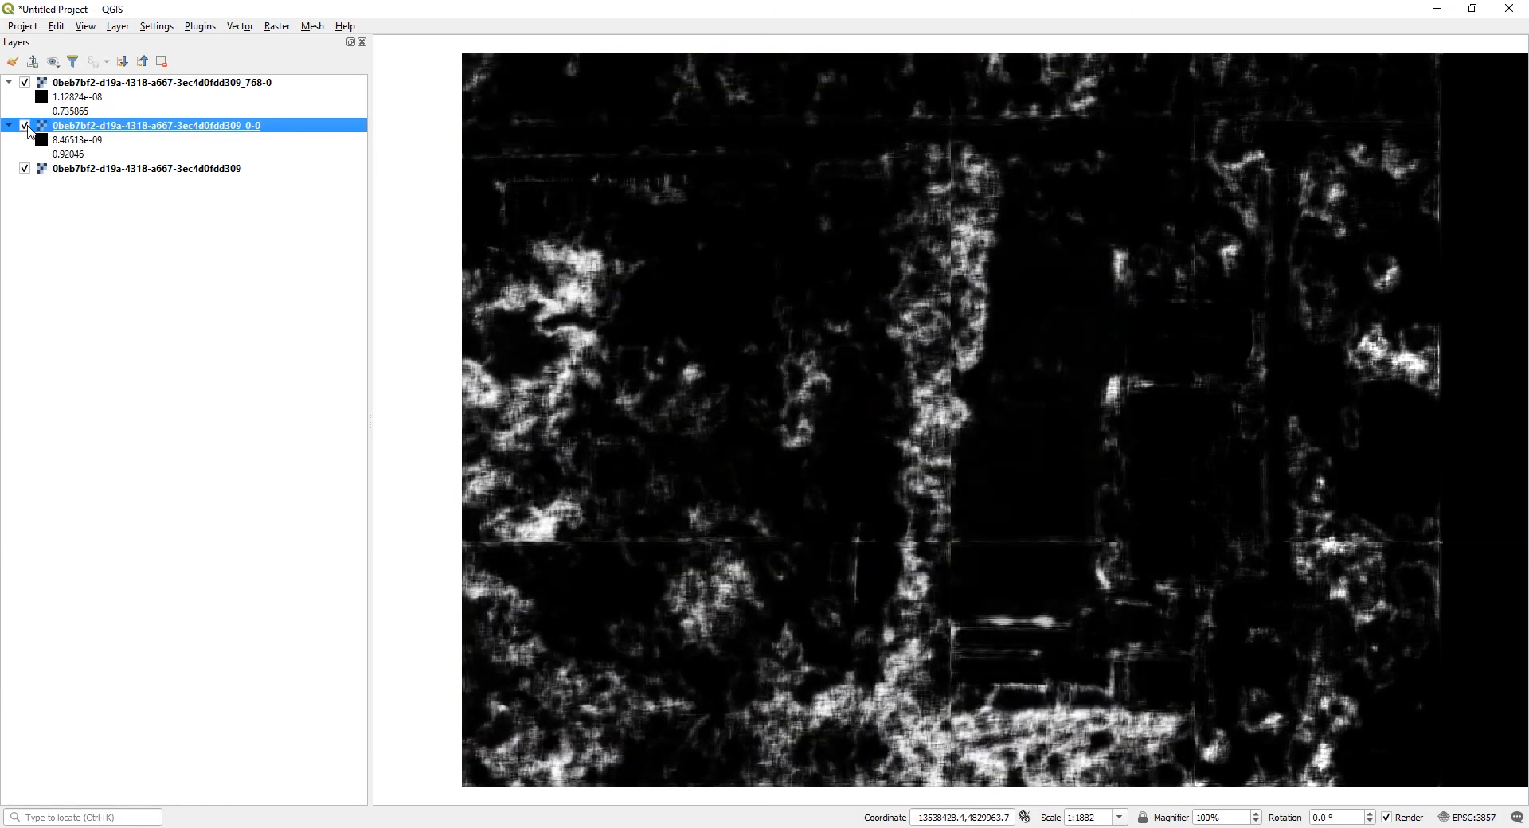
pyautogui.click(202, 290)
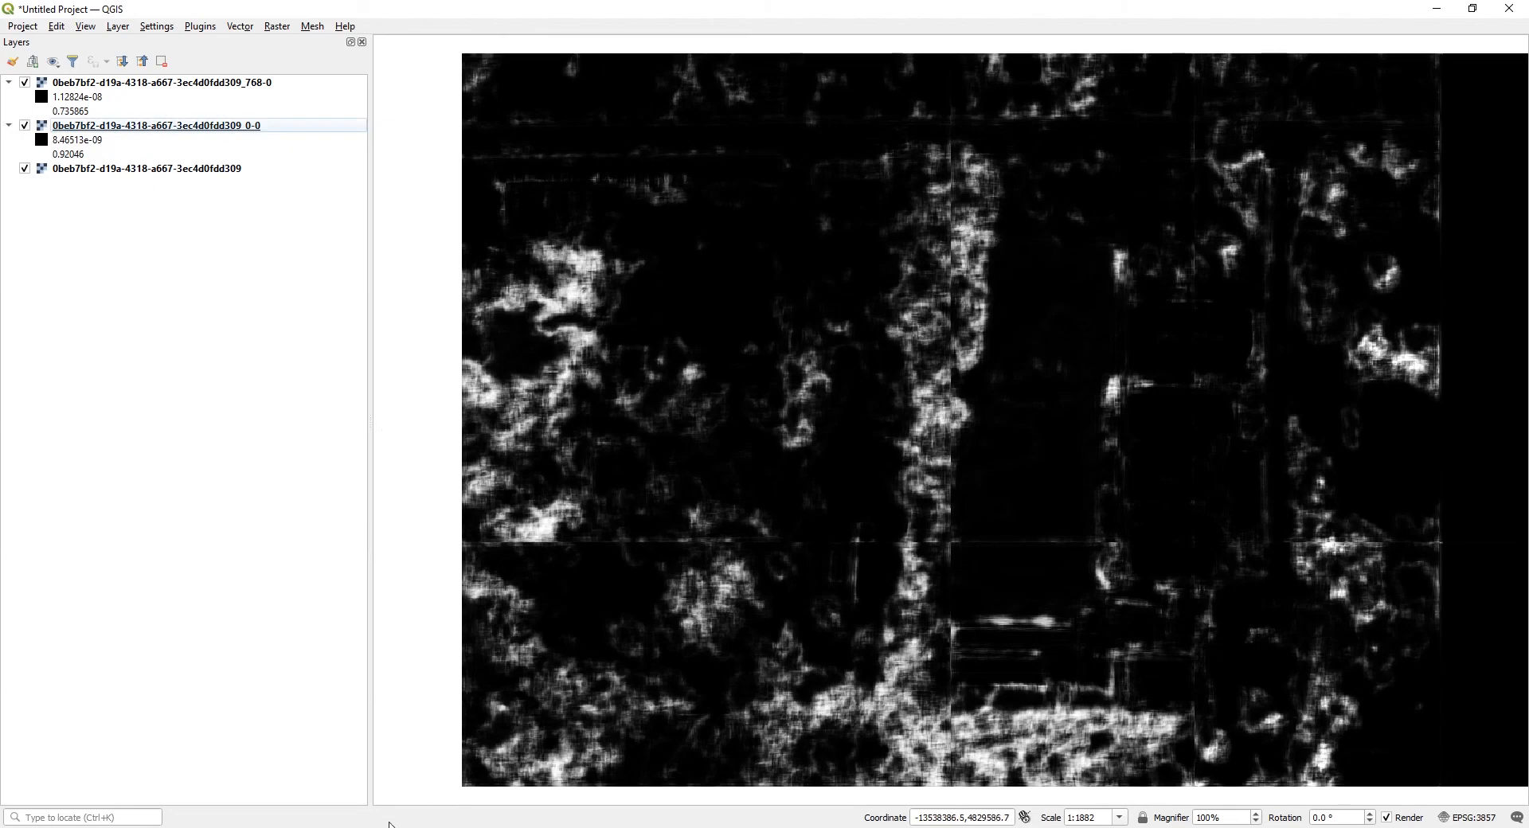
# Switch back to the UP42 job page in the browser and review the summary, credits and job progress.
pyautogui.hotkey('alt', 'Tab')
pyautogui.scroll(1, 839, 415)
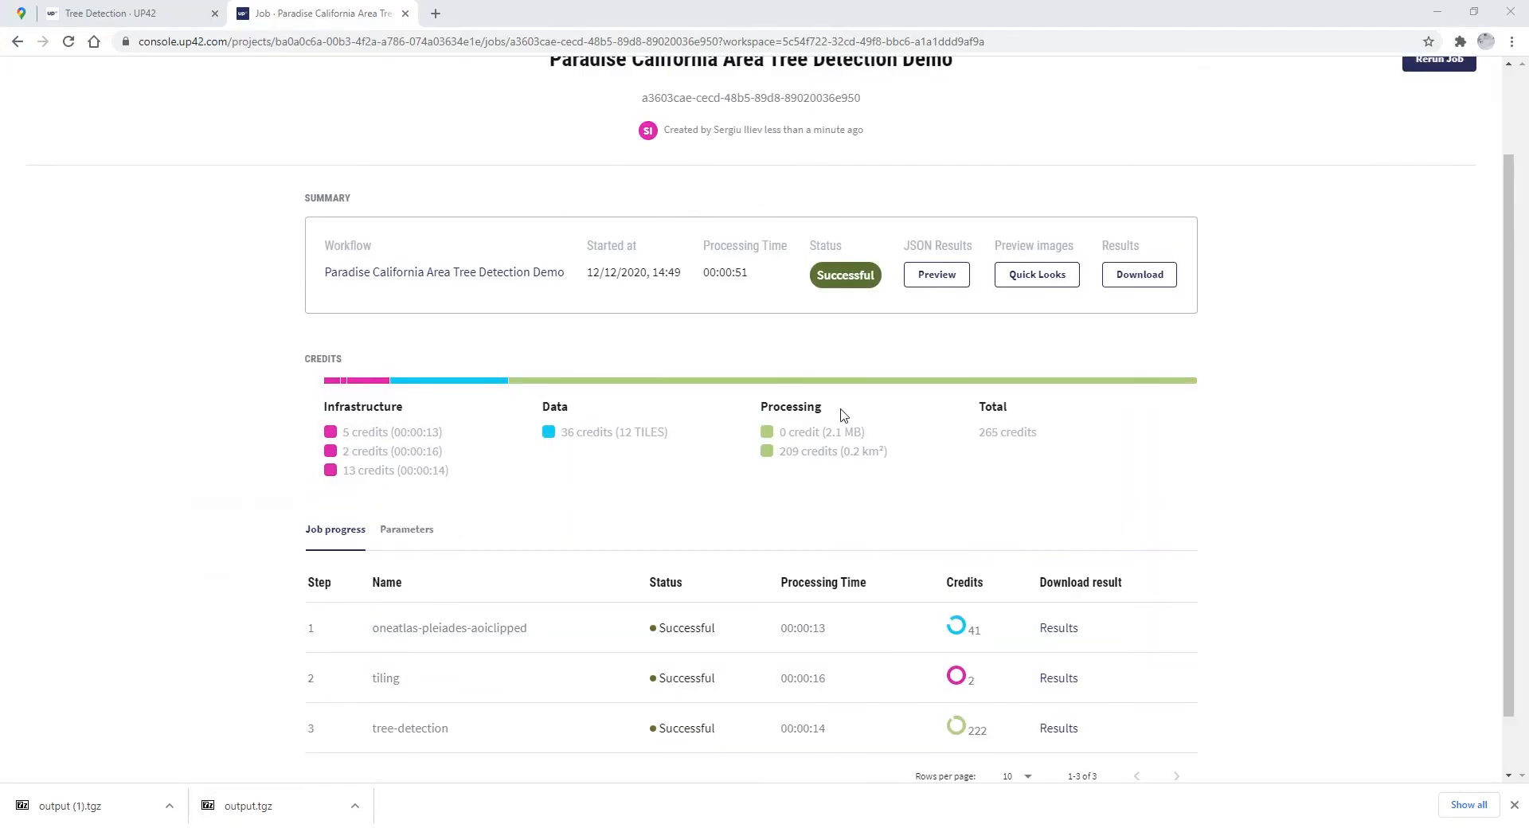
pyautogui.scroll(1, 1274, 498)
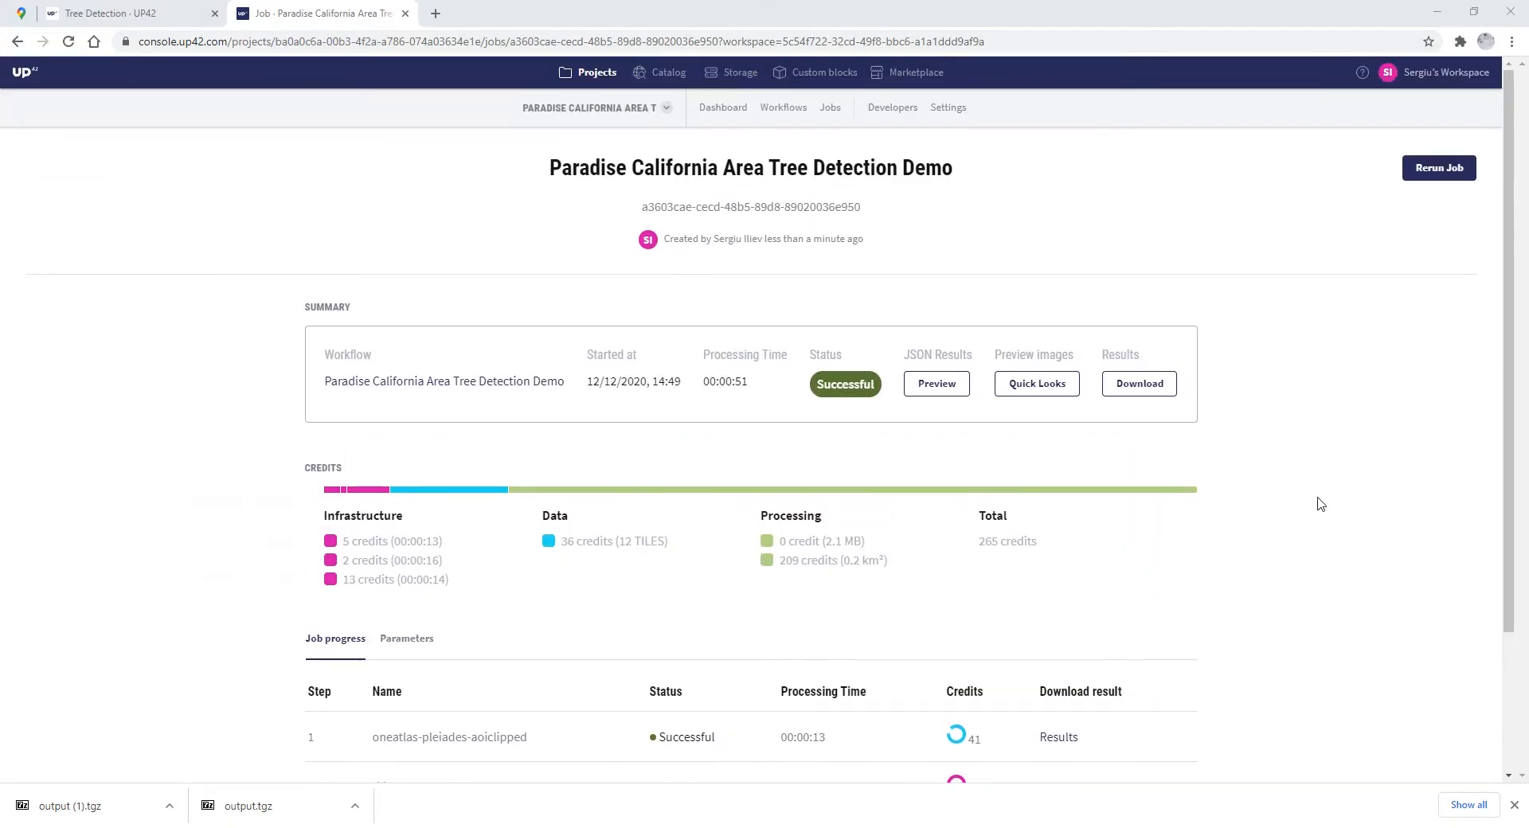
pyautogui.scroll(-1, 1320, 503)
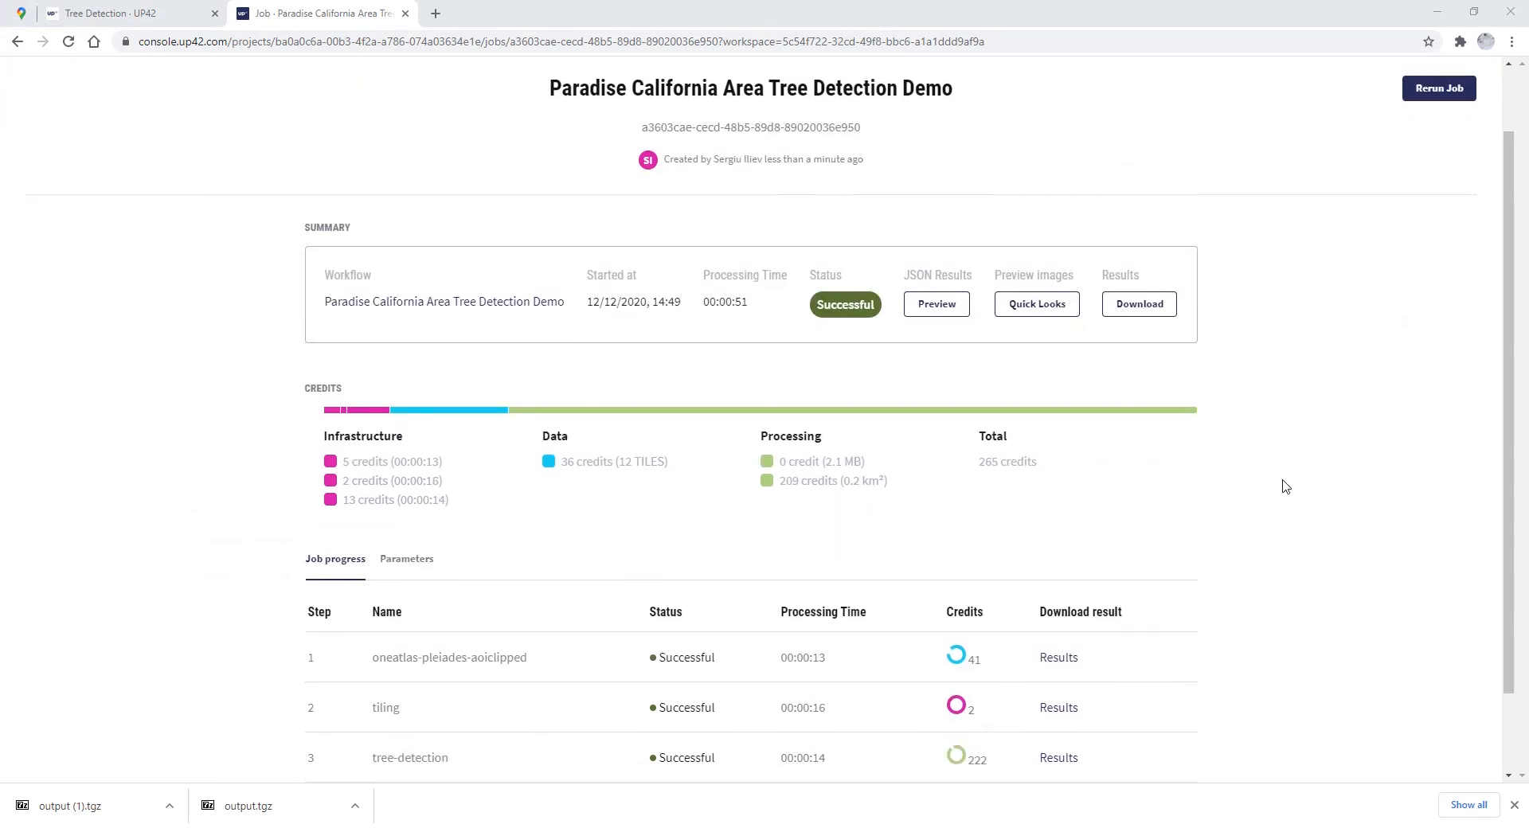
pyautogui.scroll(1, 869, 418)
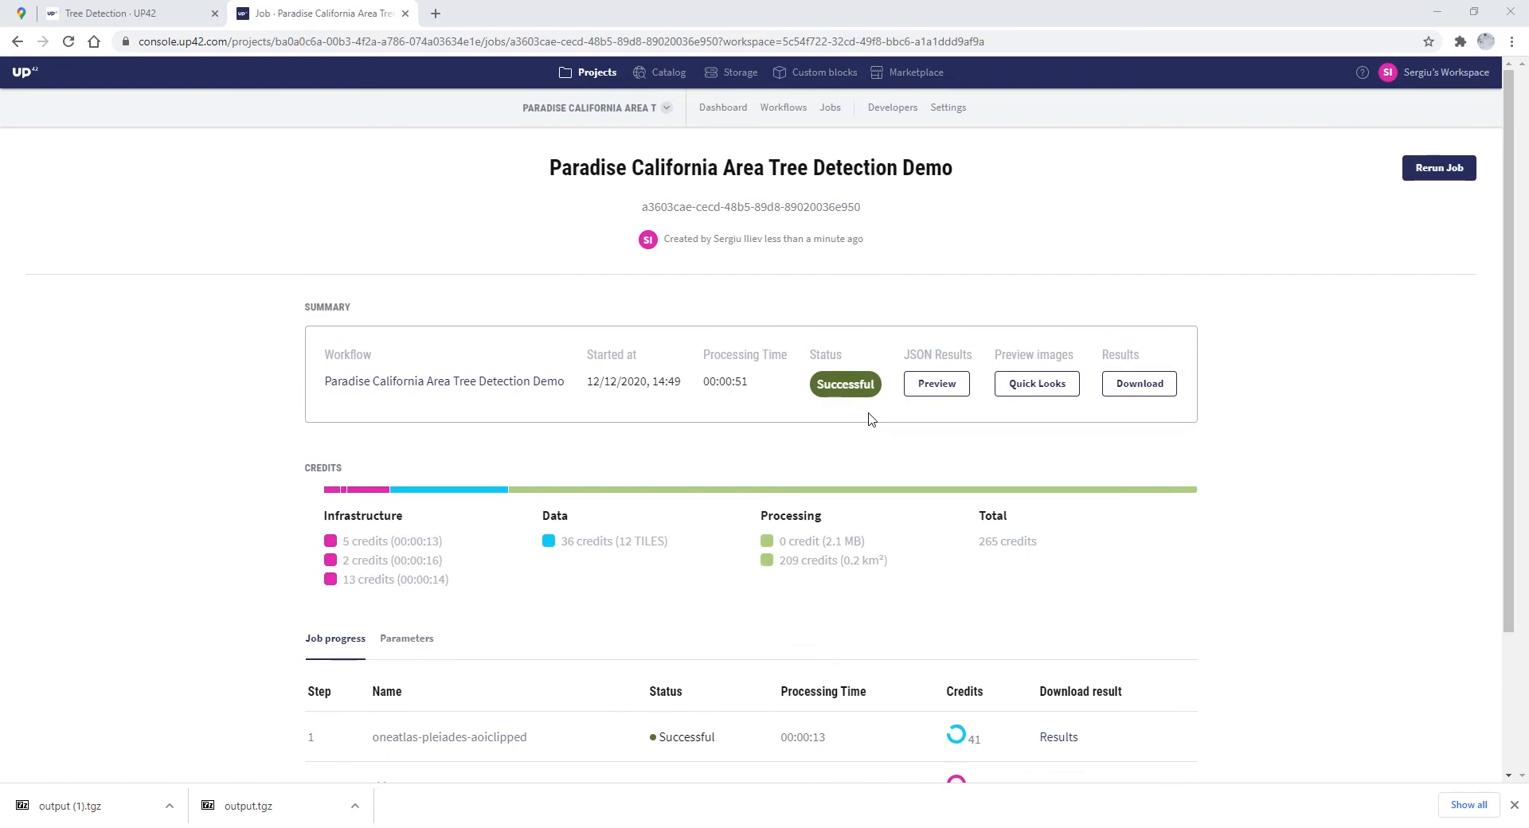